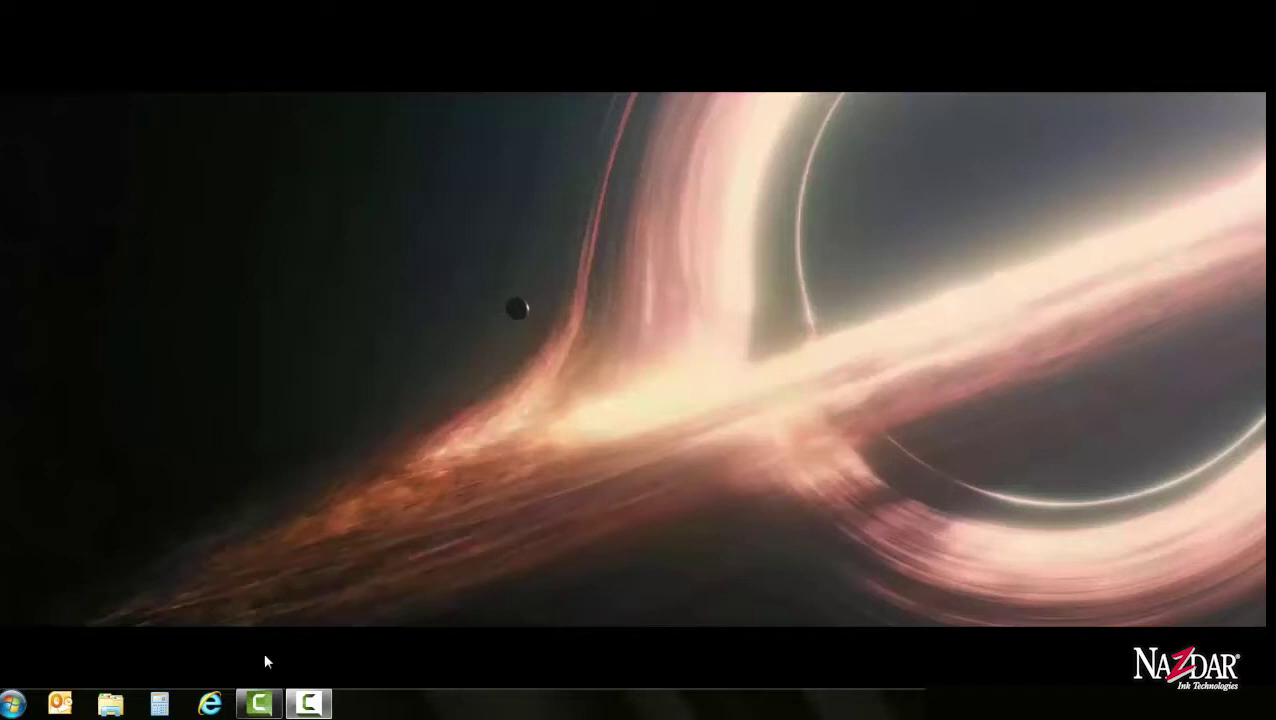
Open Device Manager from the Windows Control Panel.
left_click(10, 710)
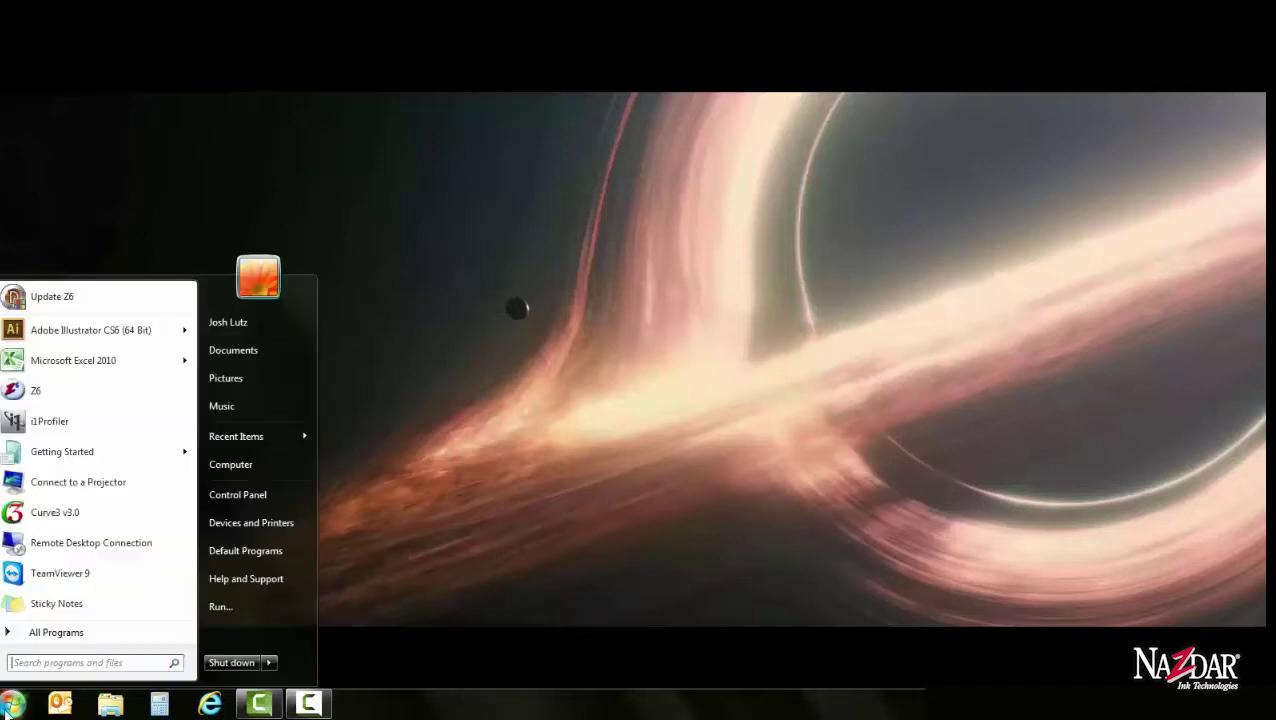
left_click(282, 497)
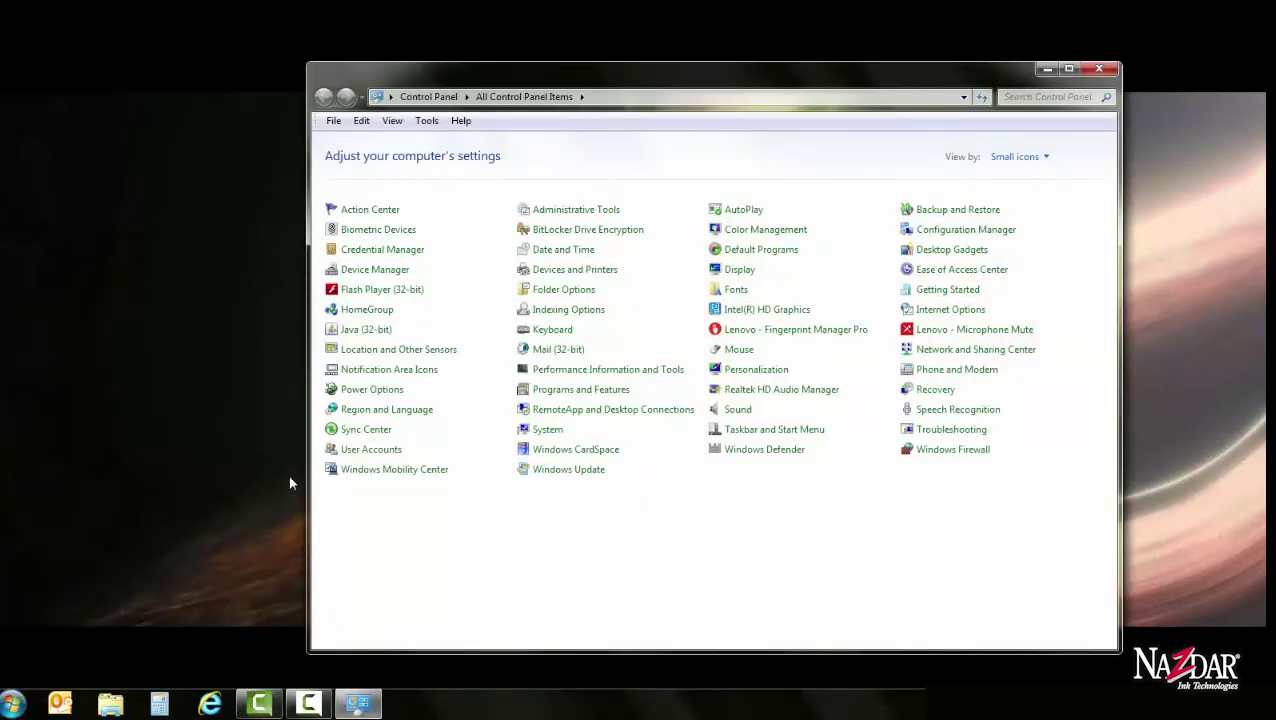
left_click(407, 272)
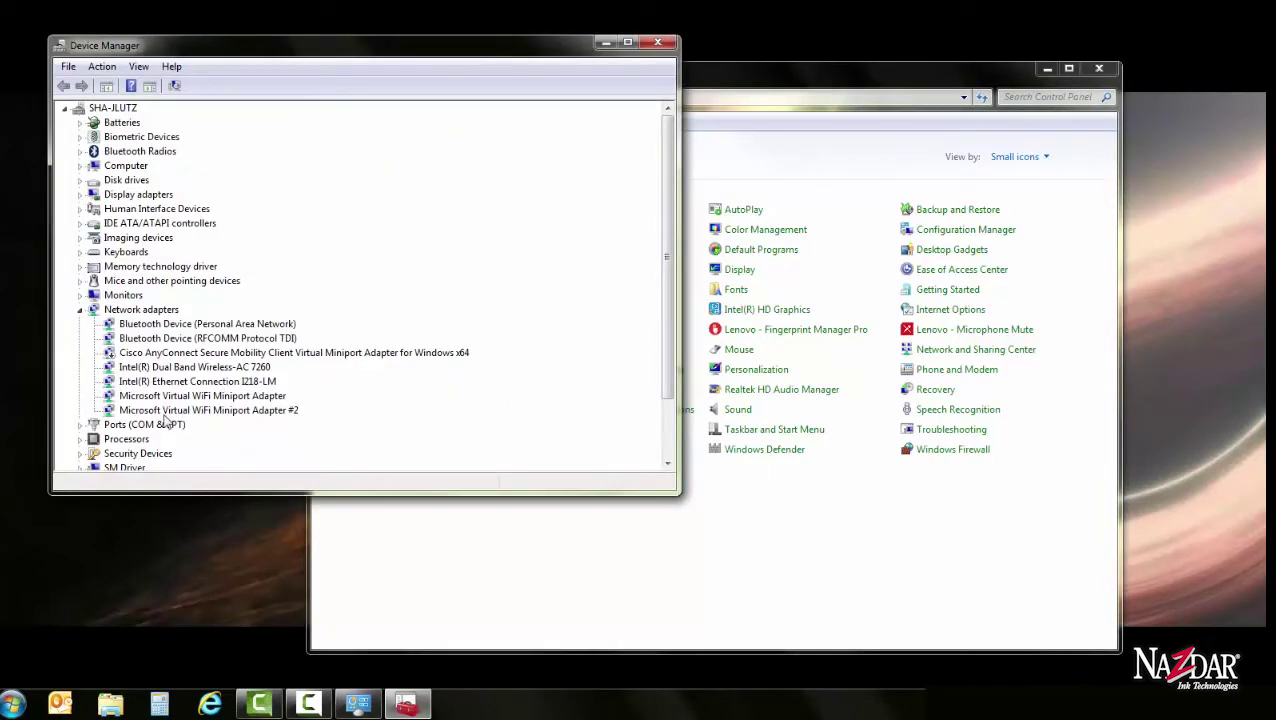
Expand the NI-VISA USB Devices category and open the properties of the PowerPuck2 device.
left_click(116, 428)
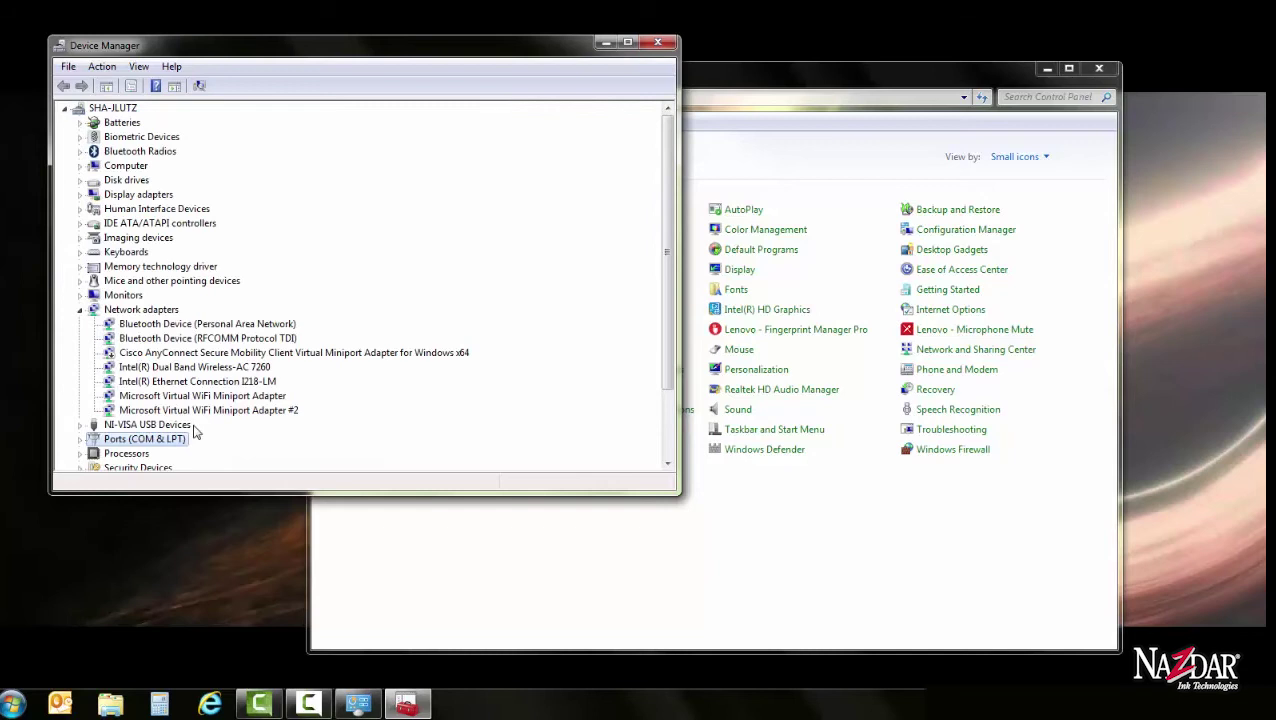
left_click(80, 426)
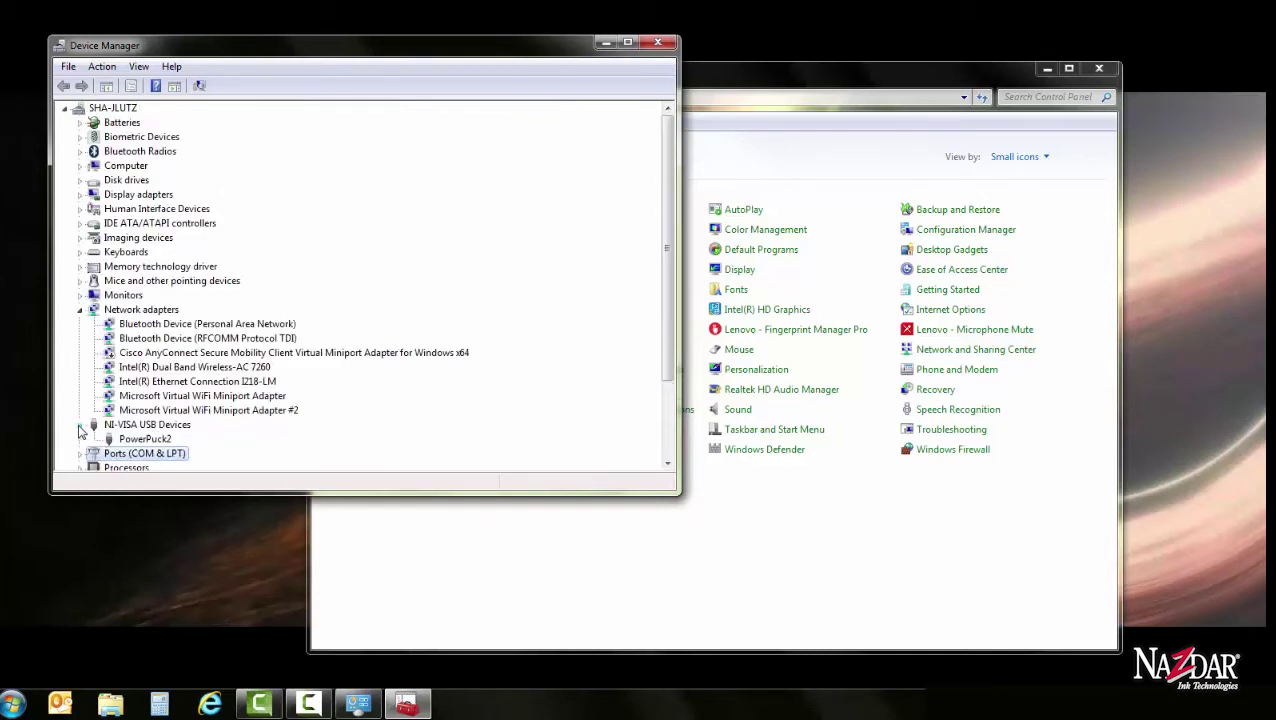
double_click(145, 439)
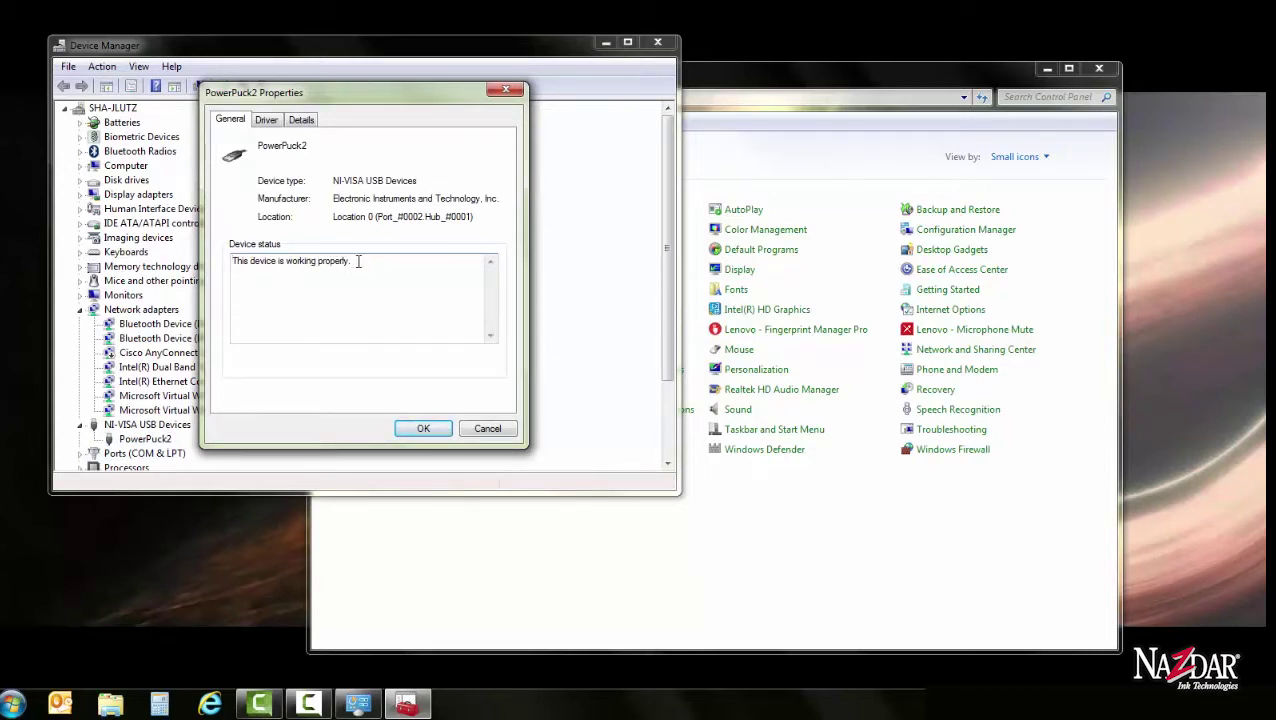
Review the PowerPuck2 driver information and driver update options, leave the update wizard without updating, and close the device properties.
left_click(267, 120)
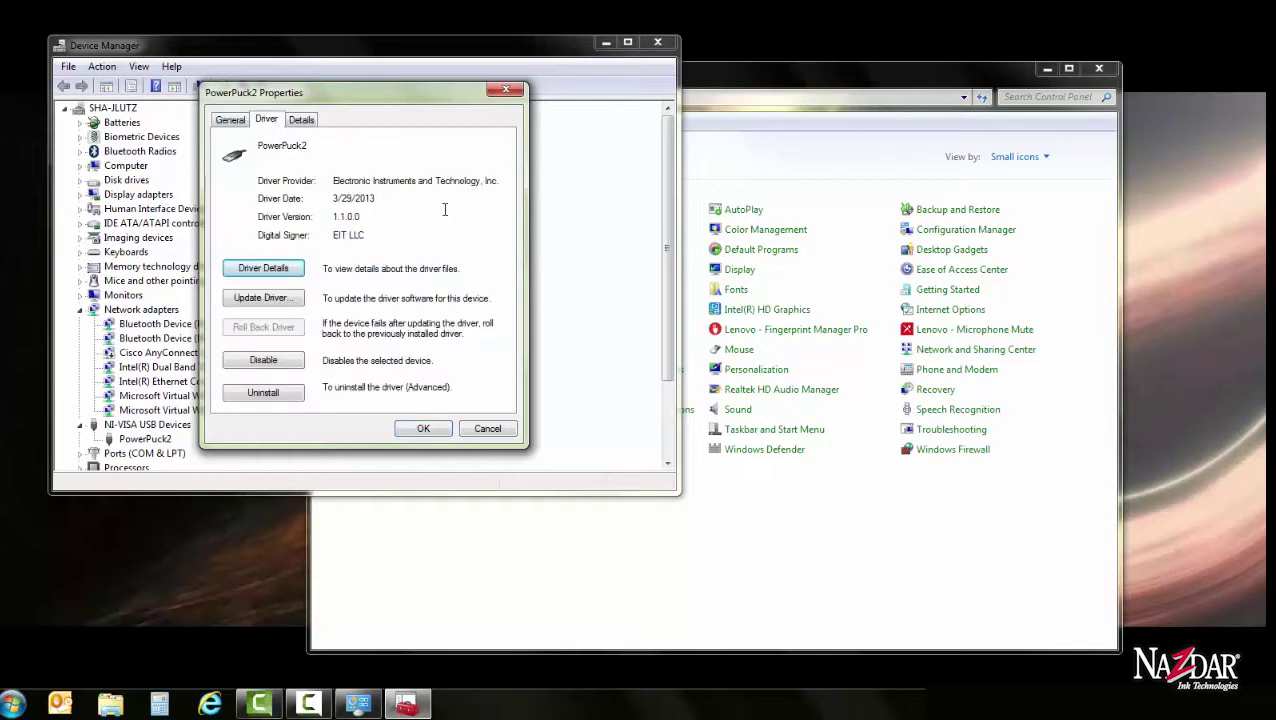
left_click(292, 299)
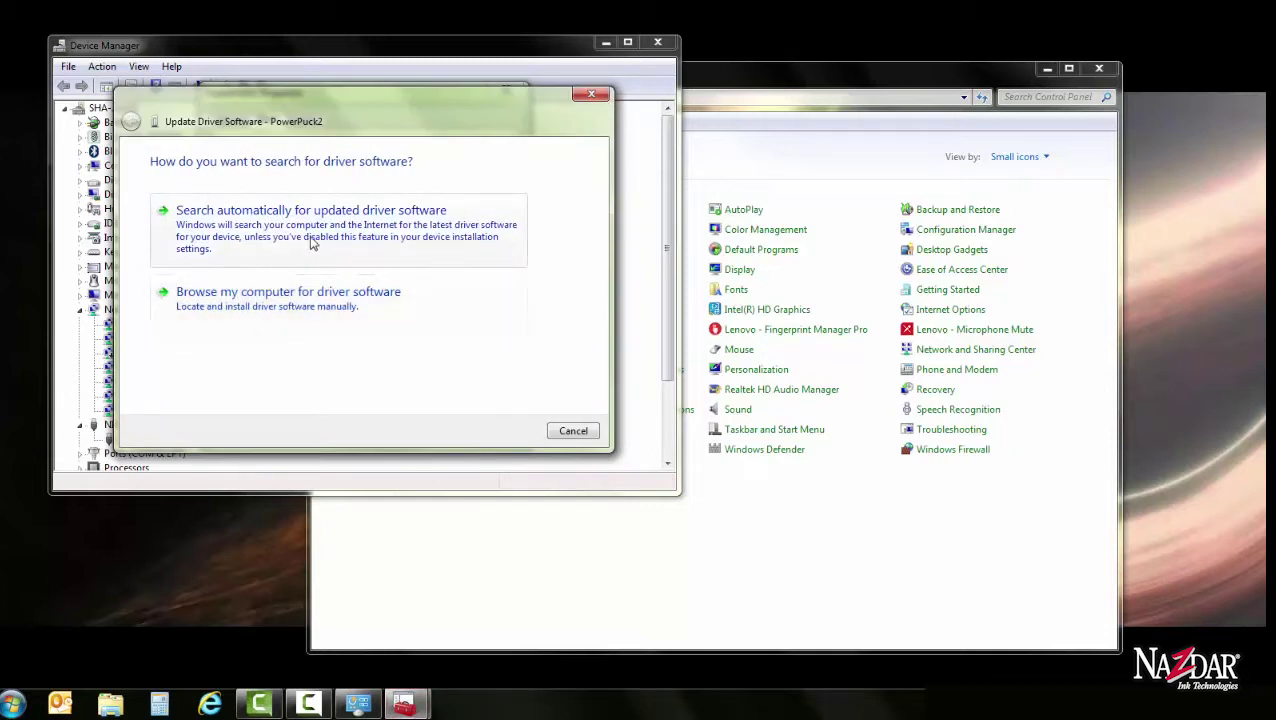
left_click(573, 431)
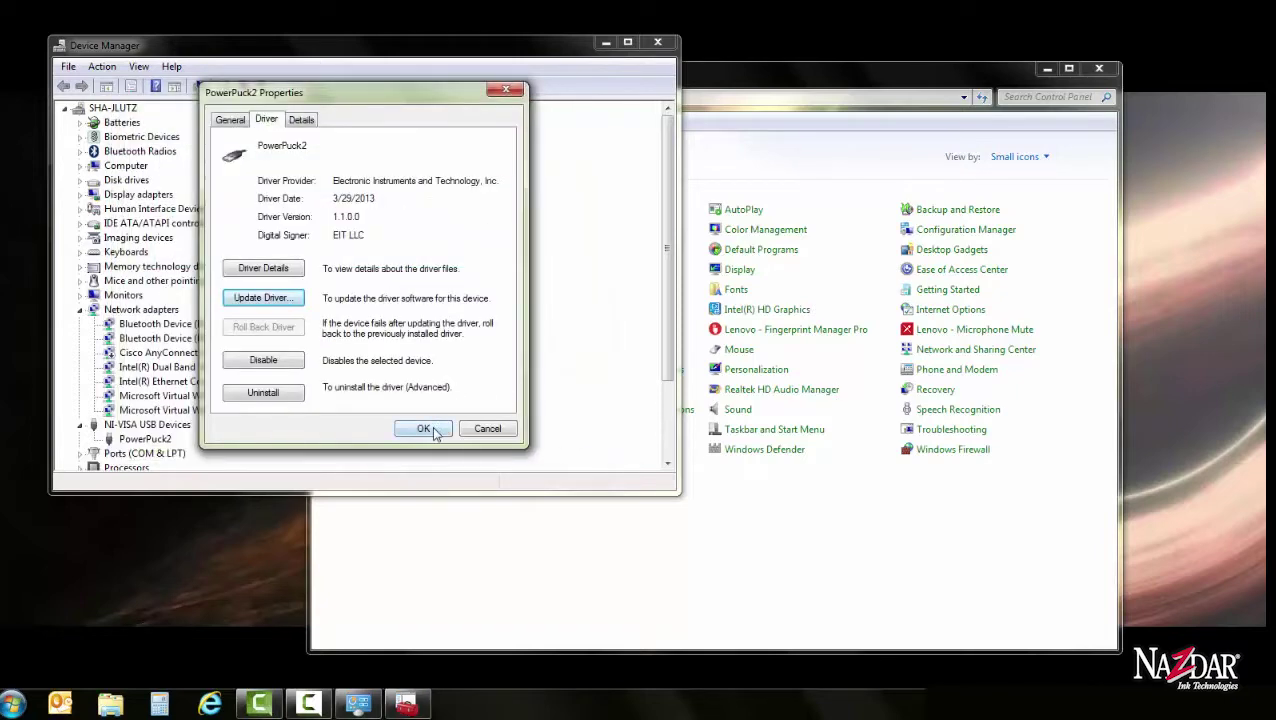
left_click(434, 430)
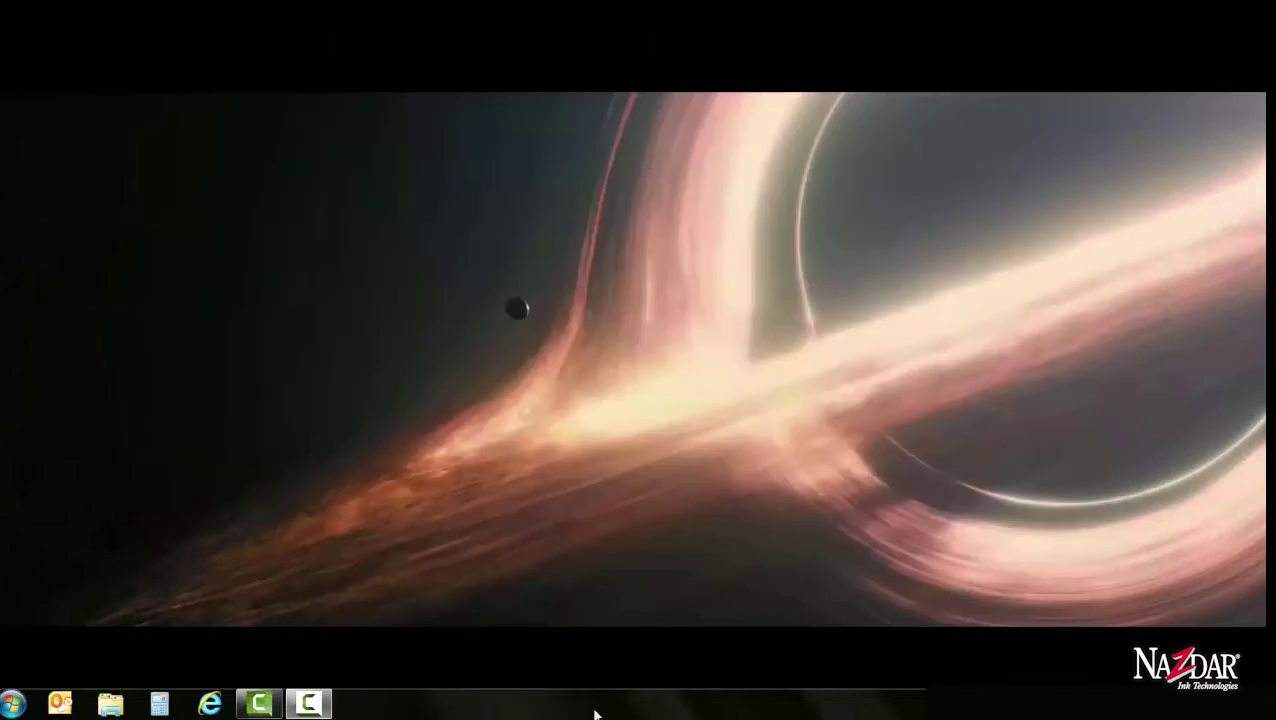
Launch the PowerView II software from the EIT program folder.
left_click(13, 705)
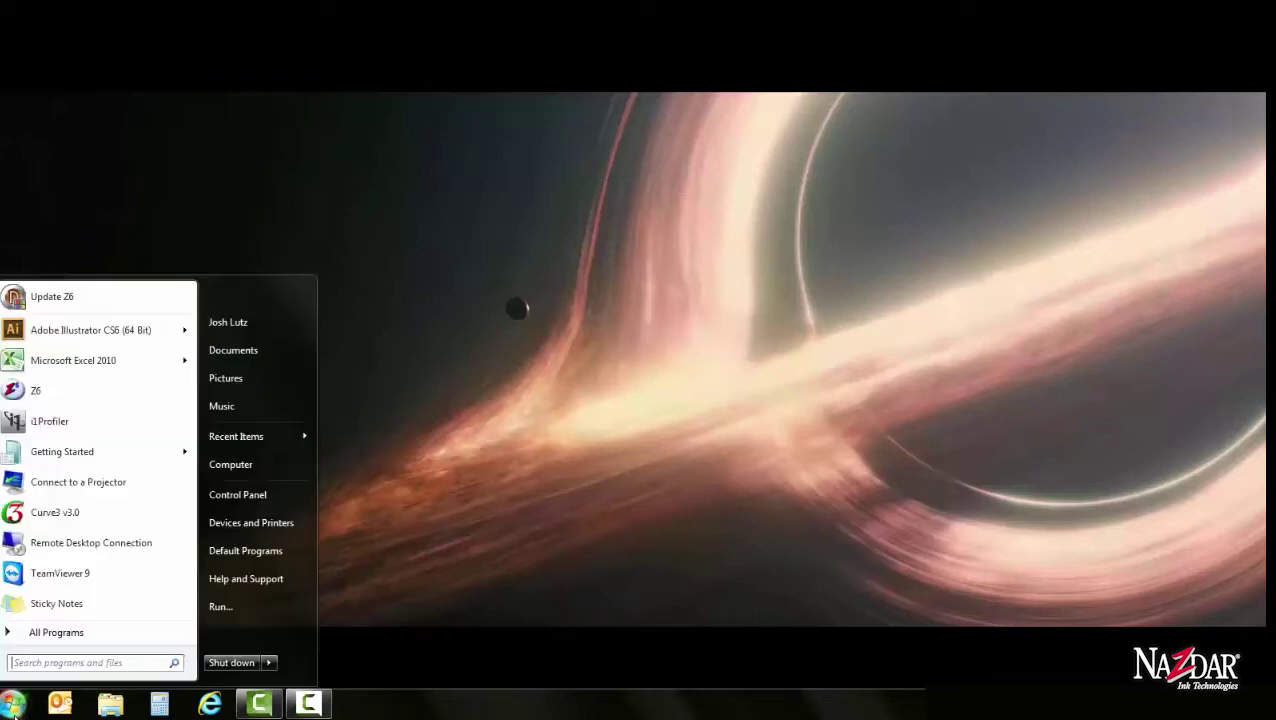
left_click(75, 632)
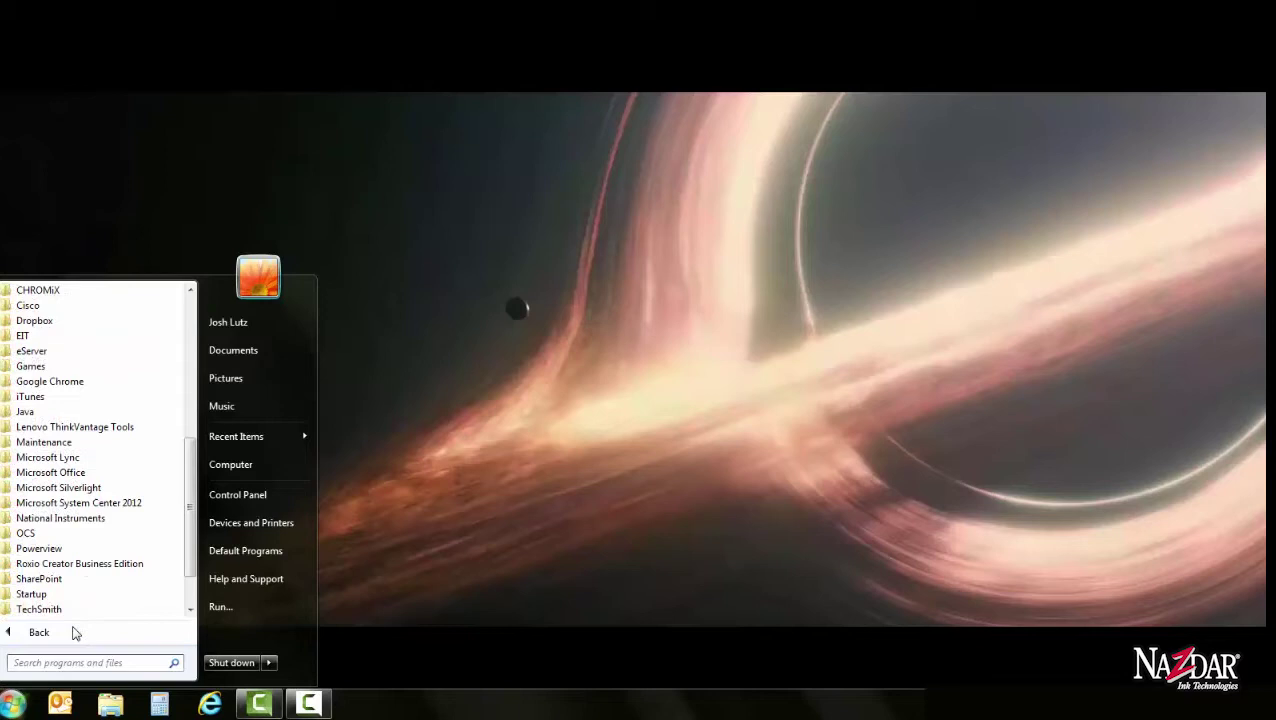
left_click(121, 340)
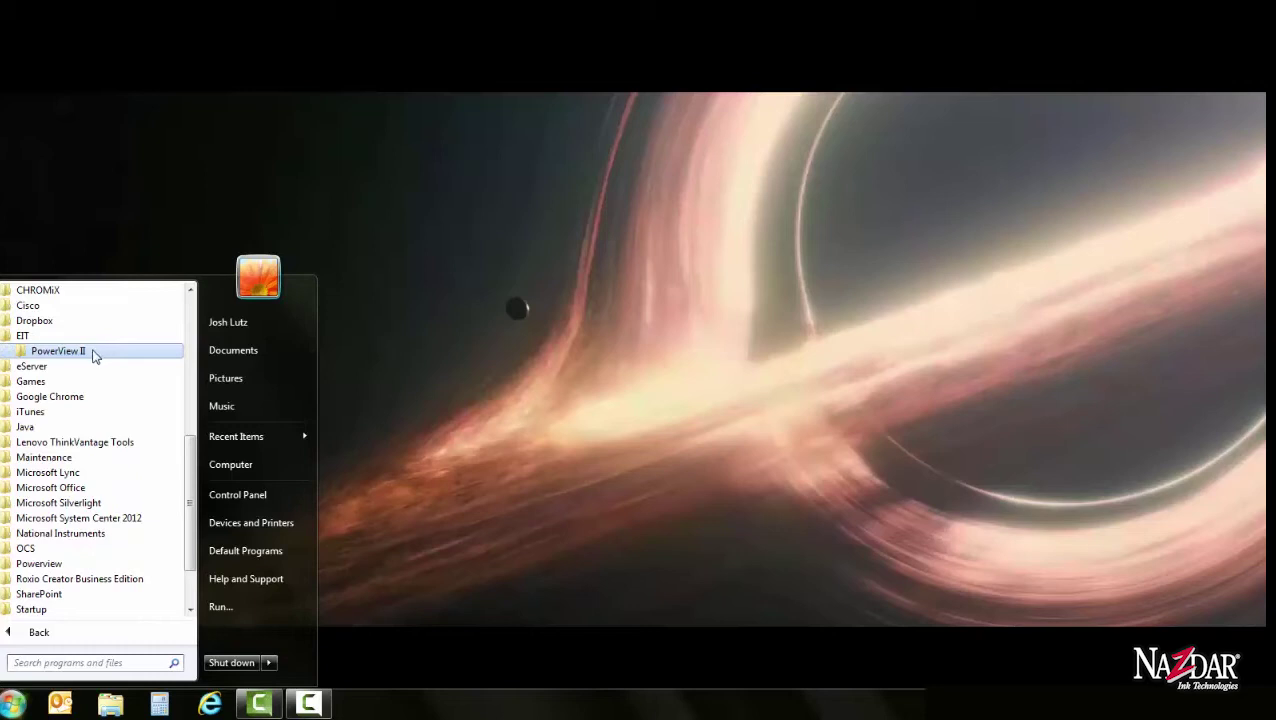
left_click(93, 353)
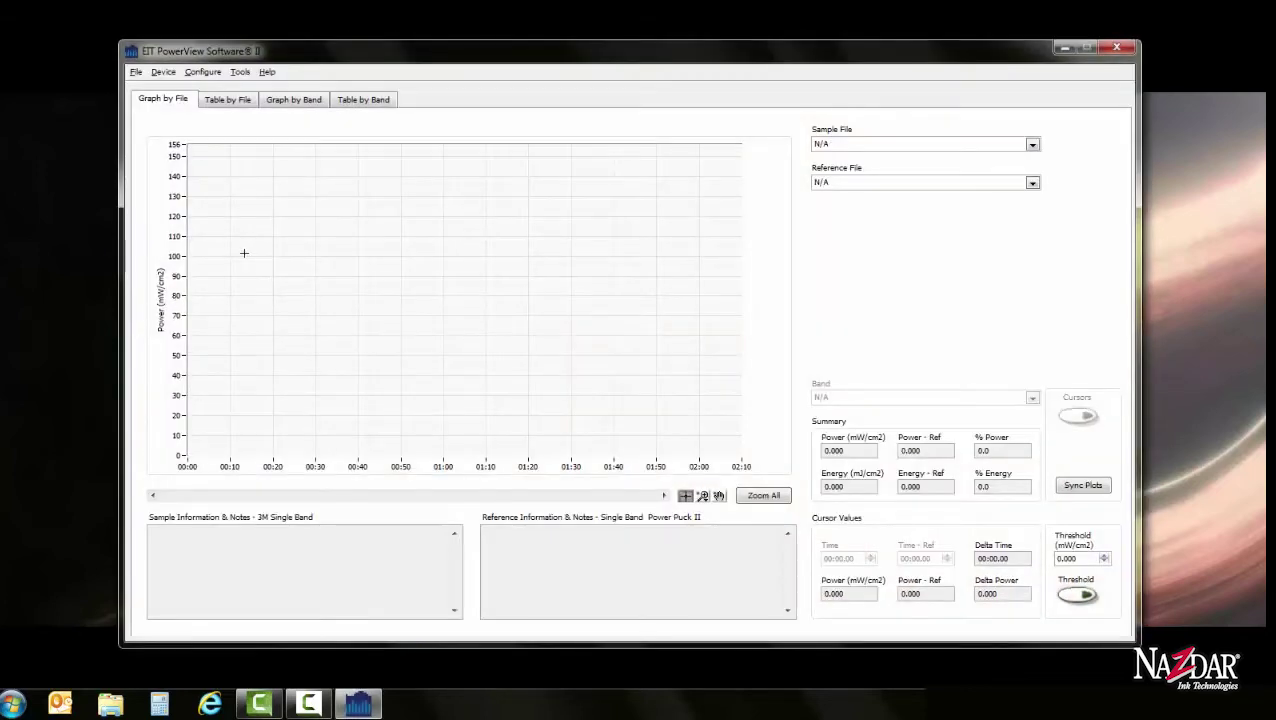
Read the connected Powerpuck II and save its data as Test For Video.tdms in the Power Puck 2 folder.
left_click(166, 75)
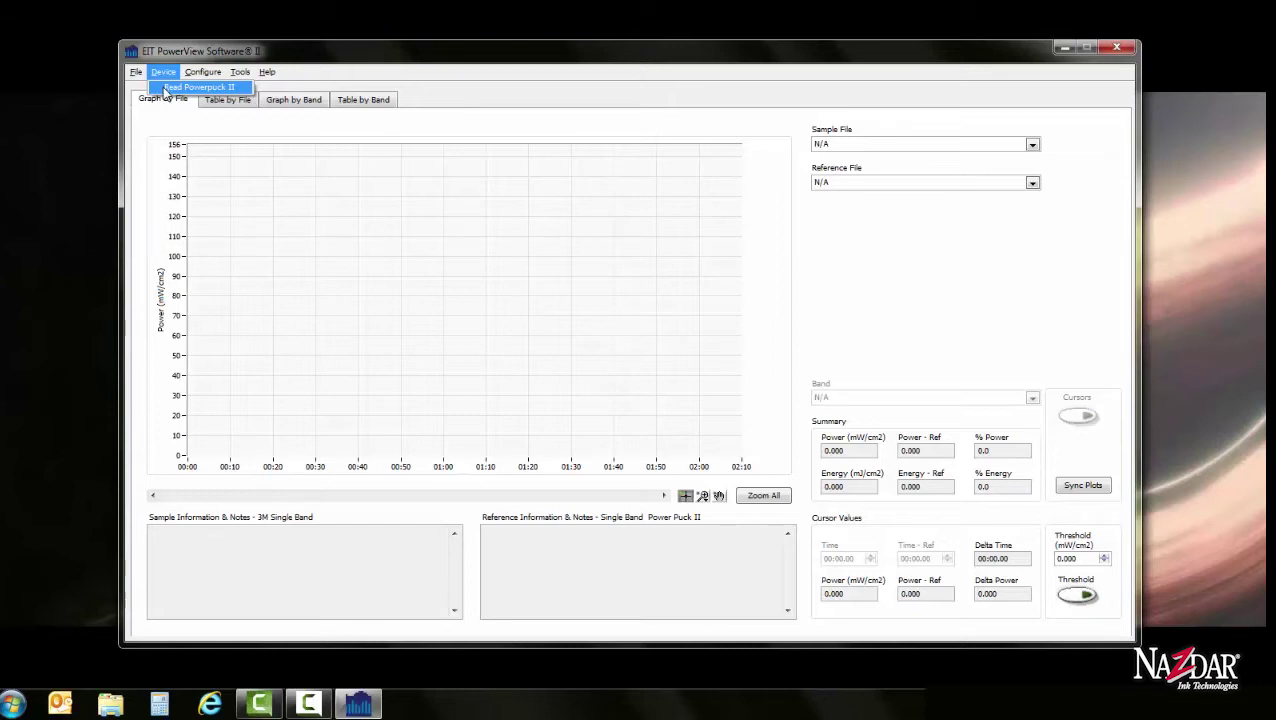
left_click(168, 88)
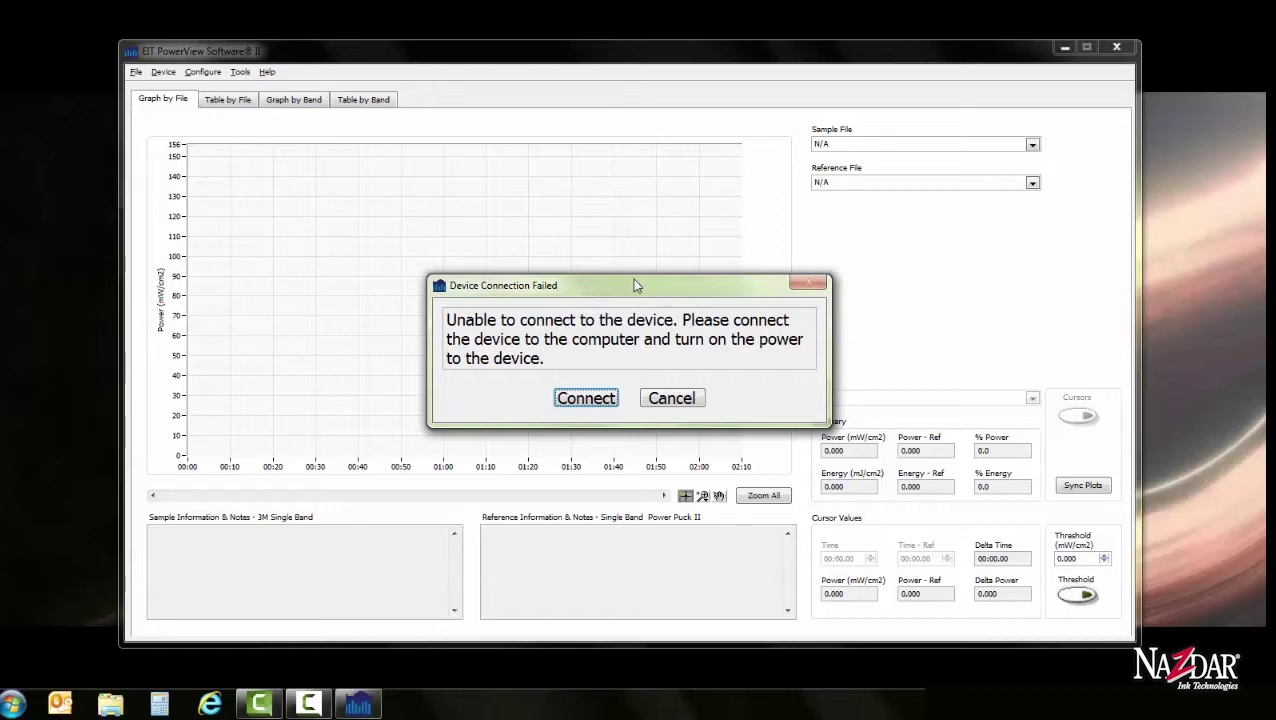
left_click(587, 399)
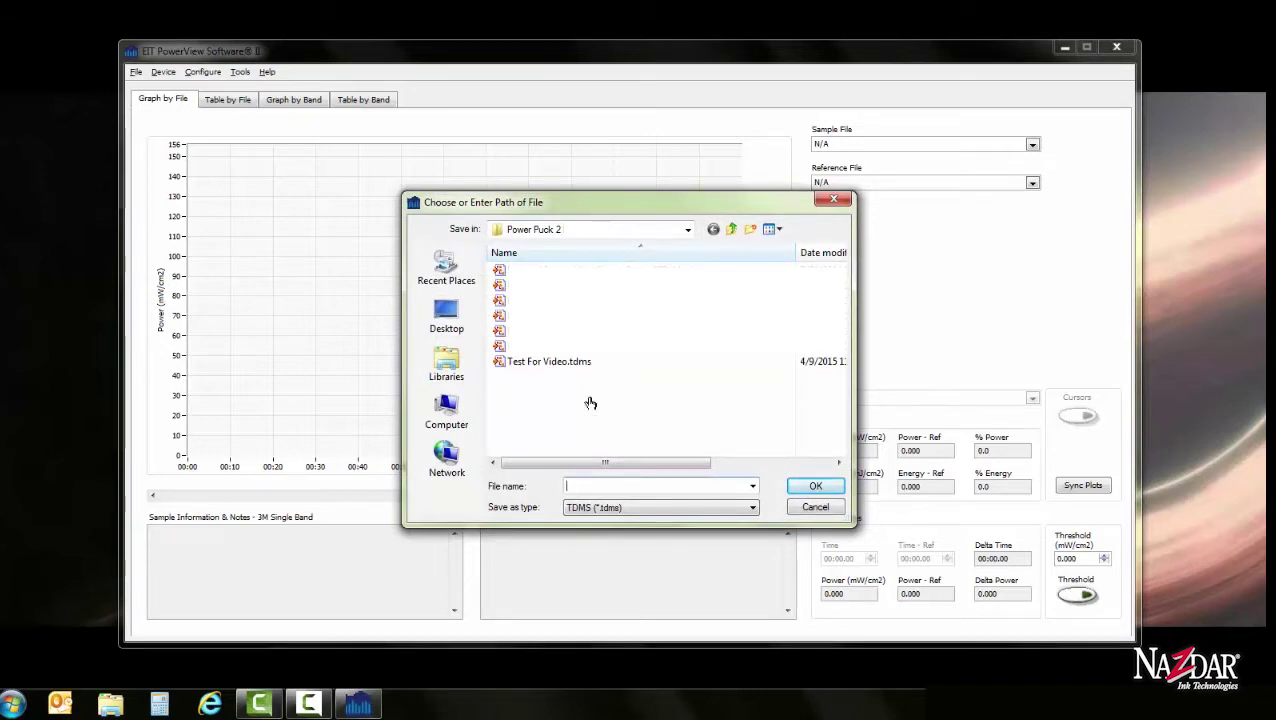
left_click(566, 364)
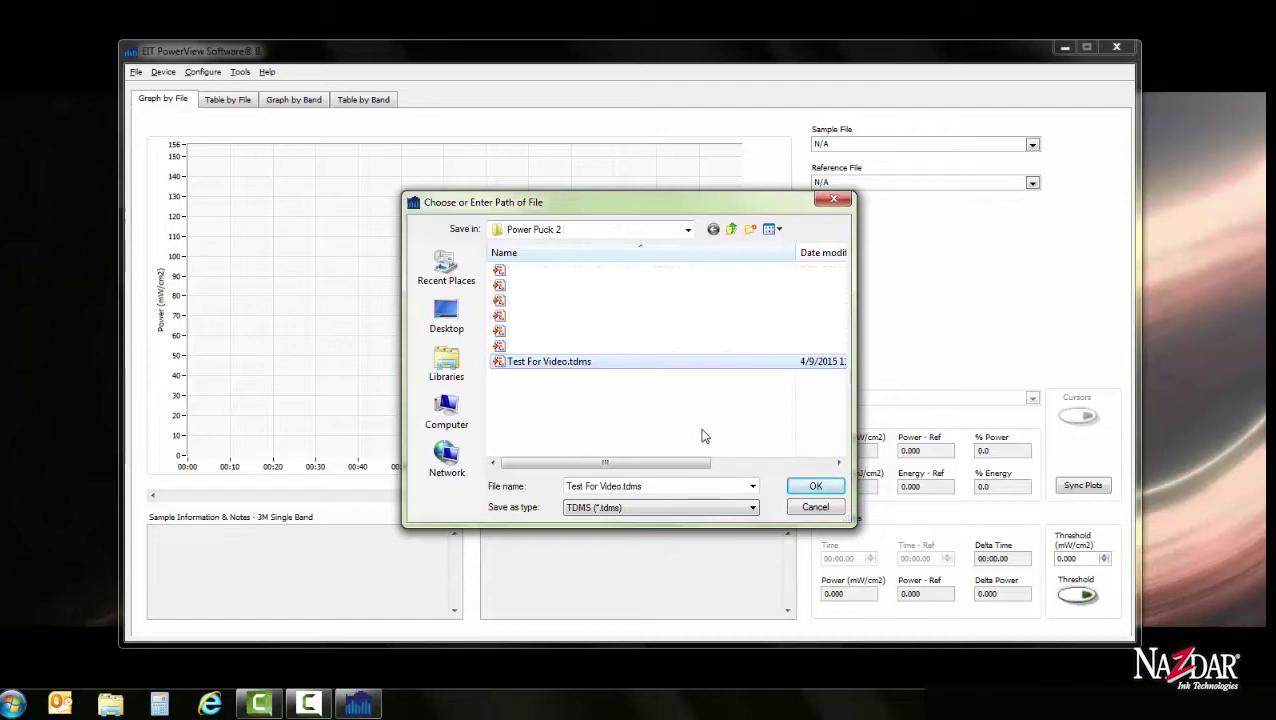
left_click(812, 487)
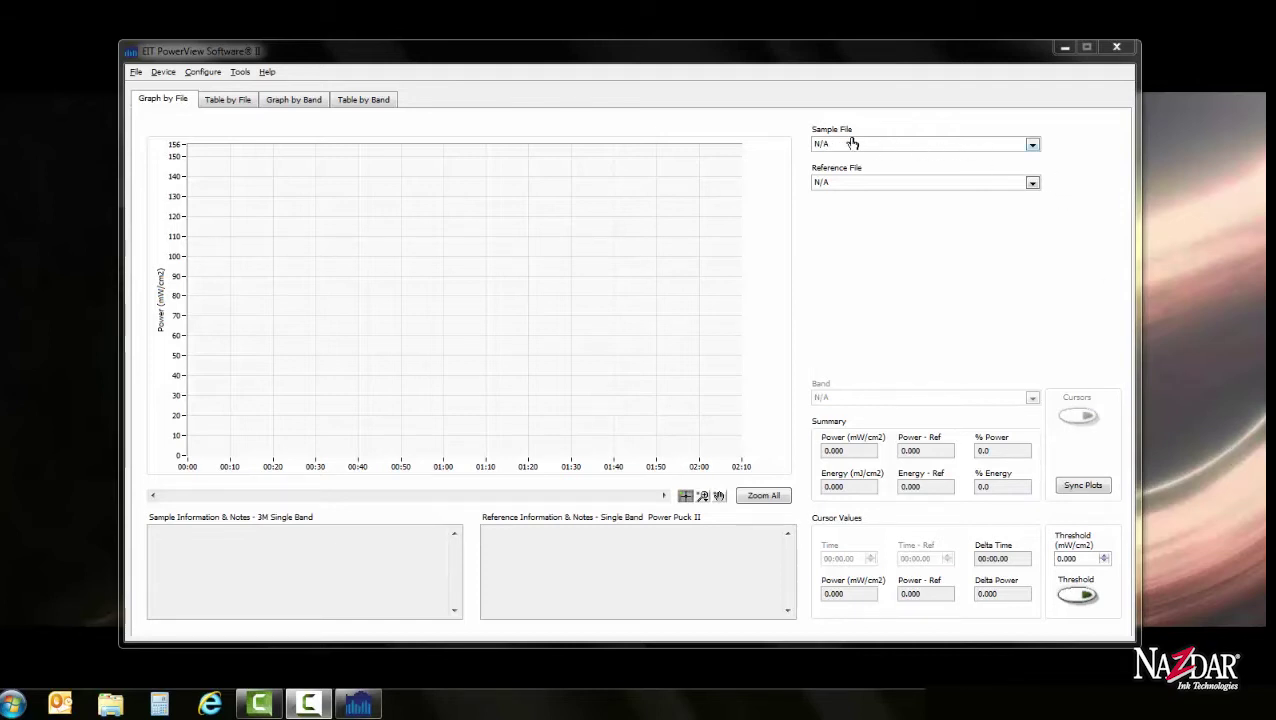
Load pass_High Speed_2mm_073114 as the sample file and look through the available reference files without choosing one.
left_click(1032, 145)
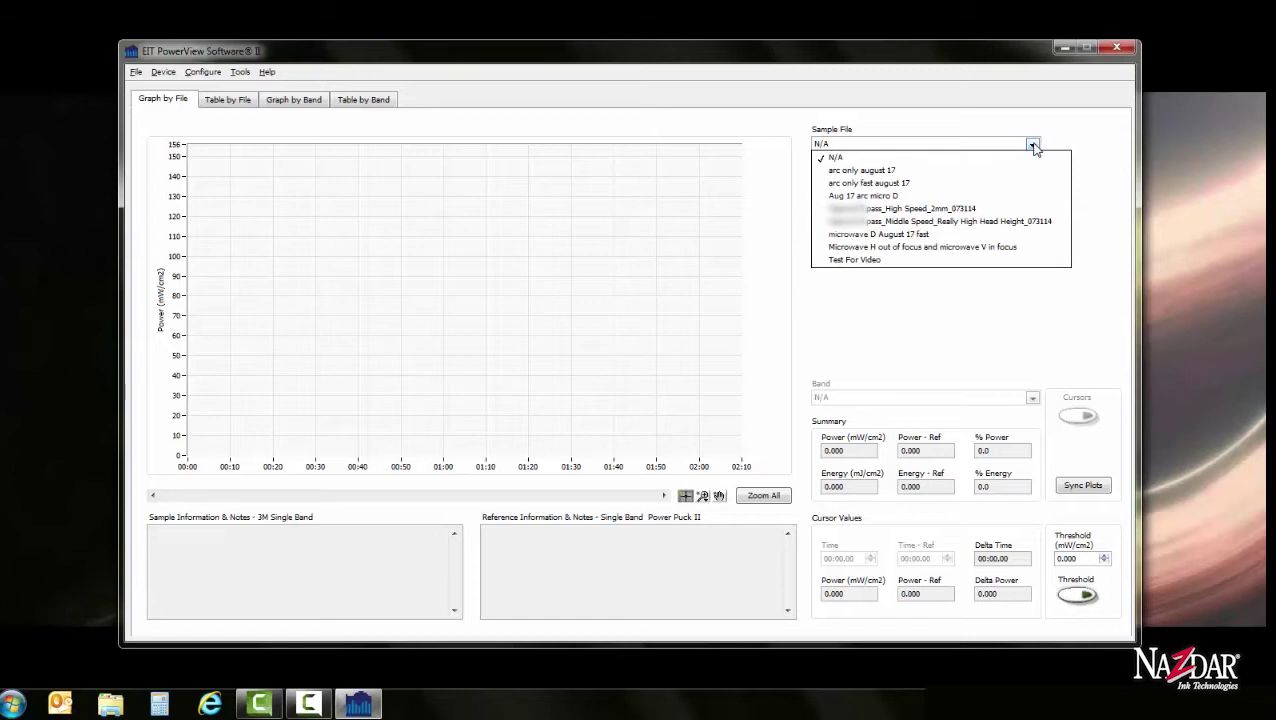
left_click(984, 210)
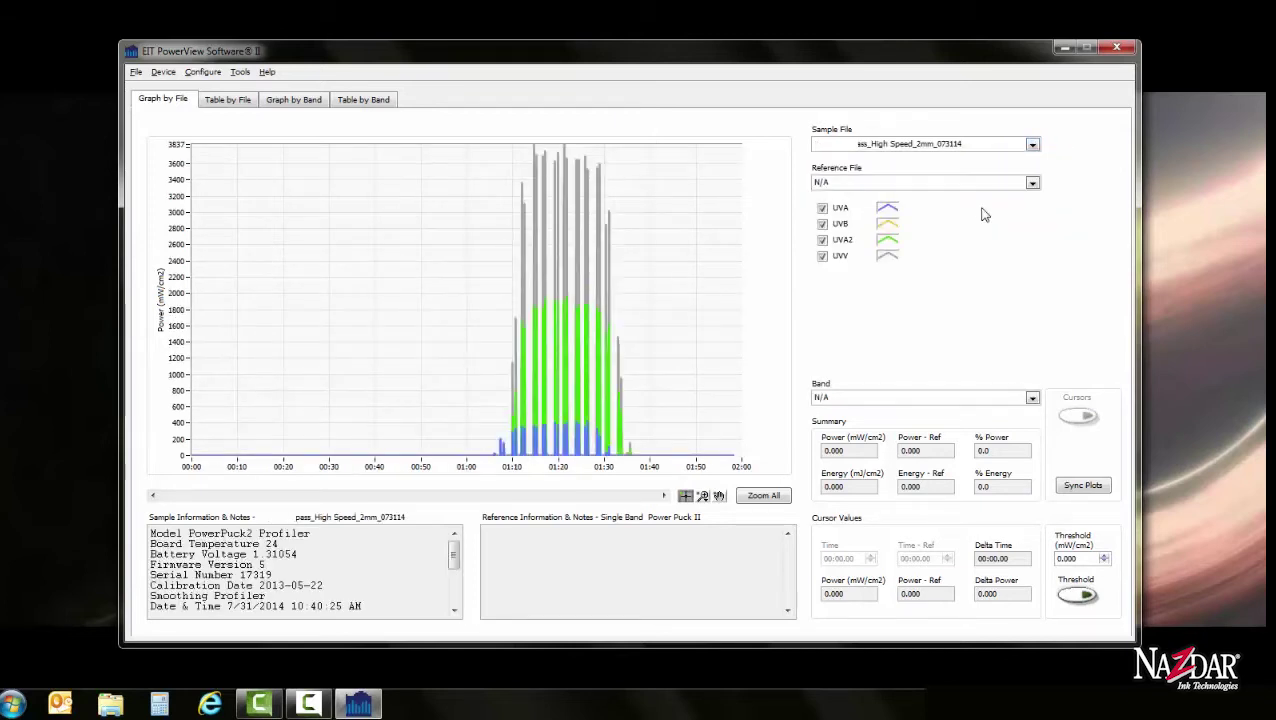
left_click(1032, 184)
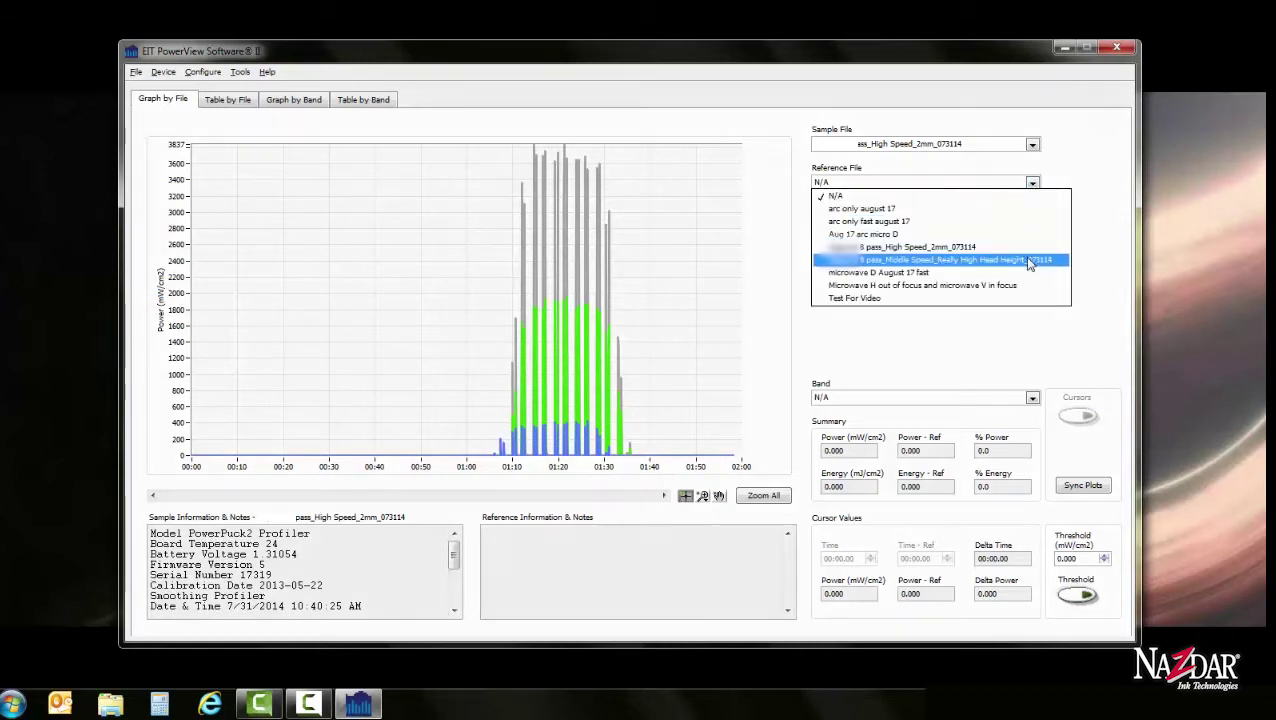
left_click(1089, 236)
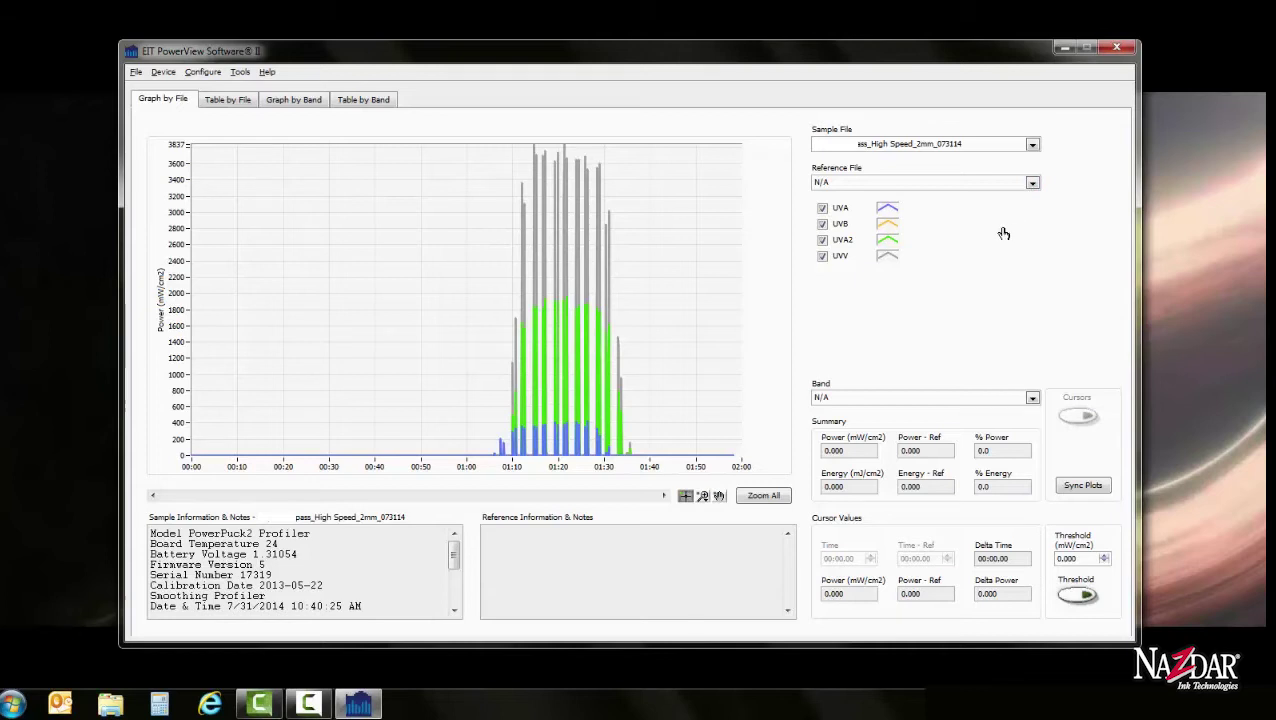
Hide the UVB, UVA2 and UVV bands so the graph plots only UVA, briefly showing UVA2 for comparison.
left_click(822, 225)
left_click(822, 240)
left_click(822, 256)
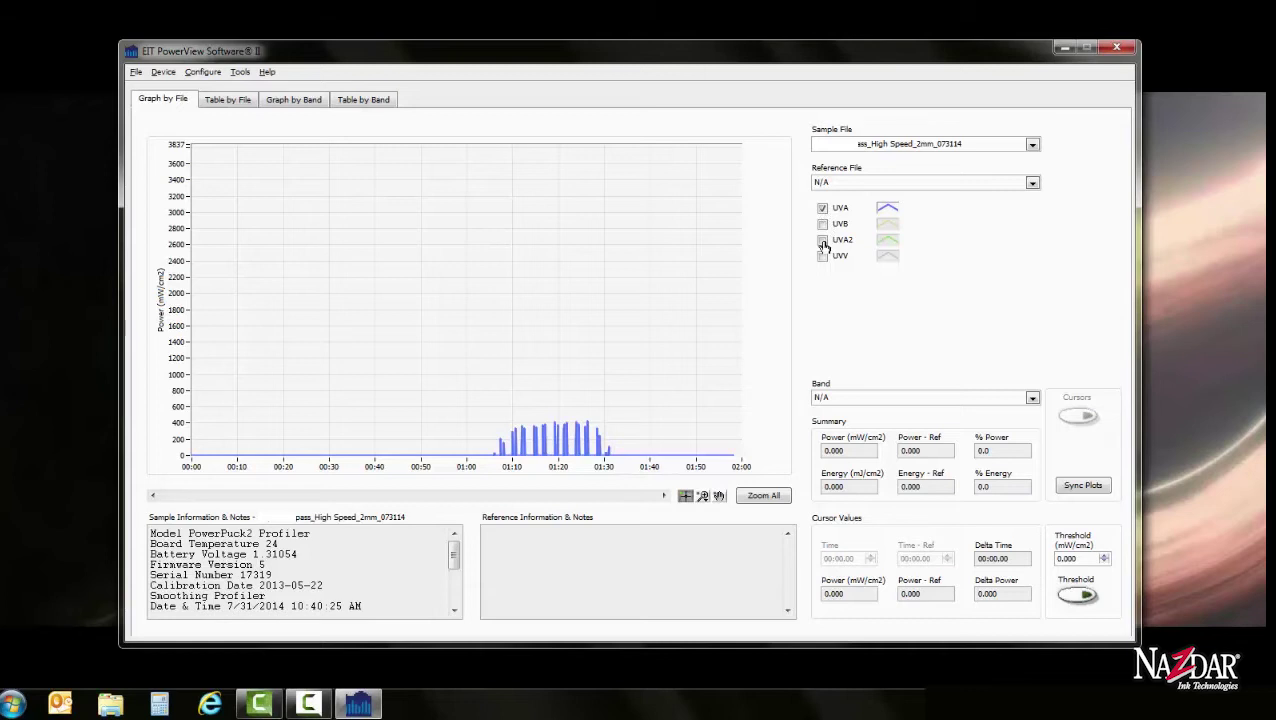
left_click(823, 241)
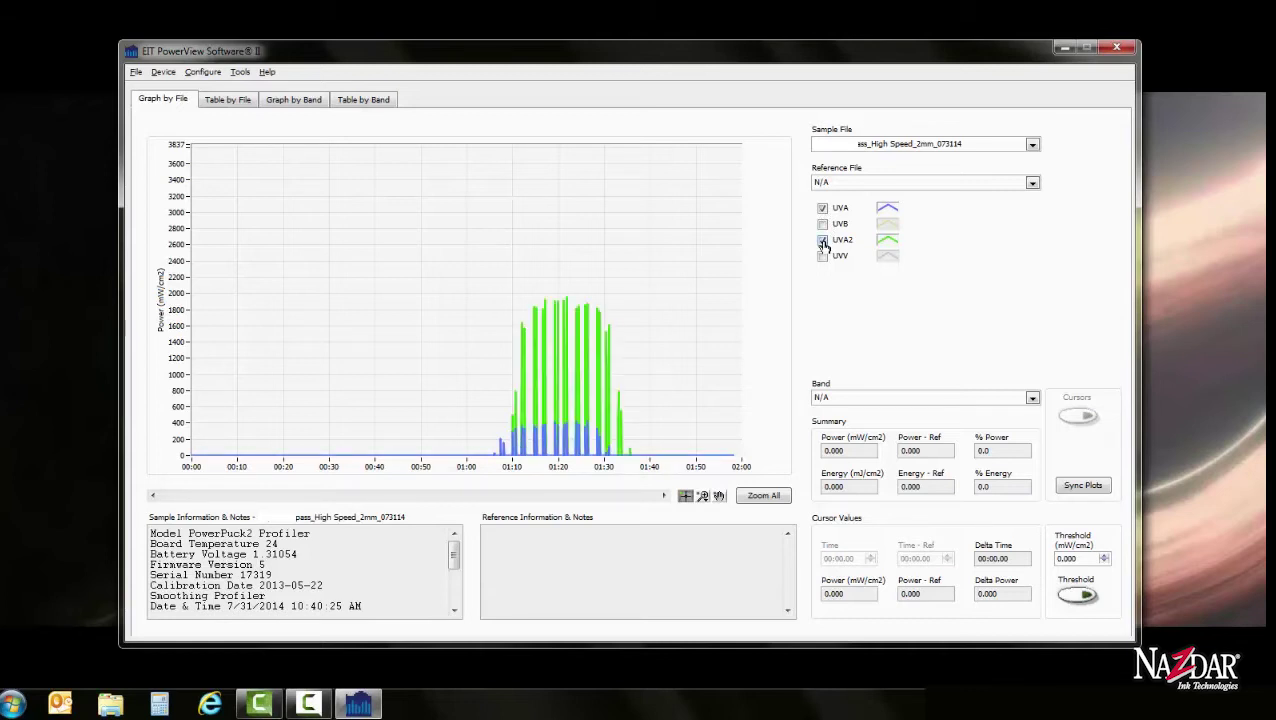
left_click(823, 241)
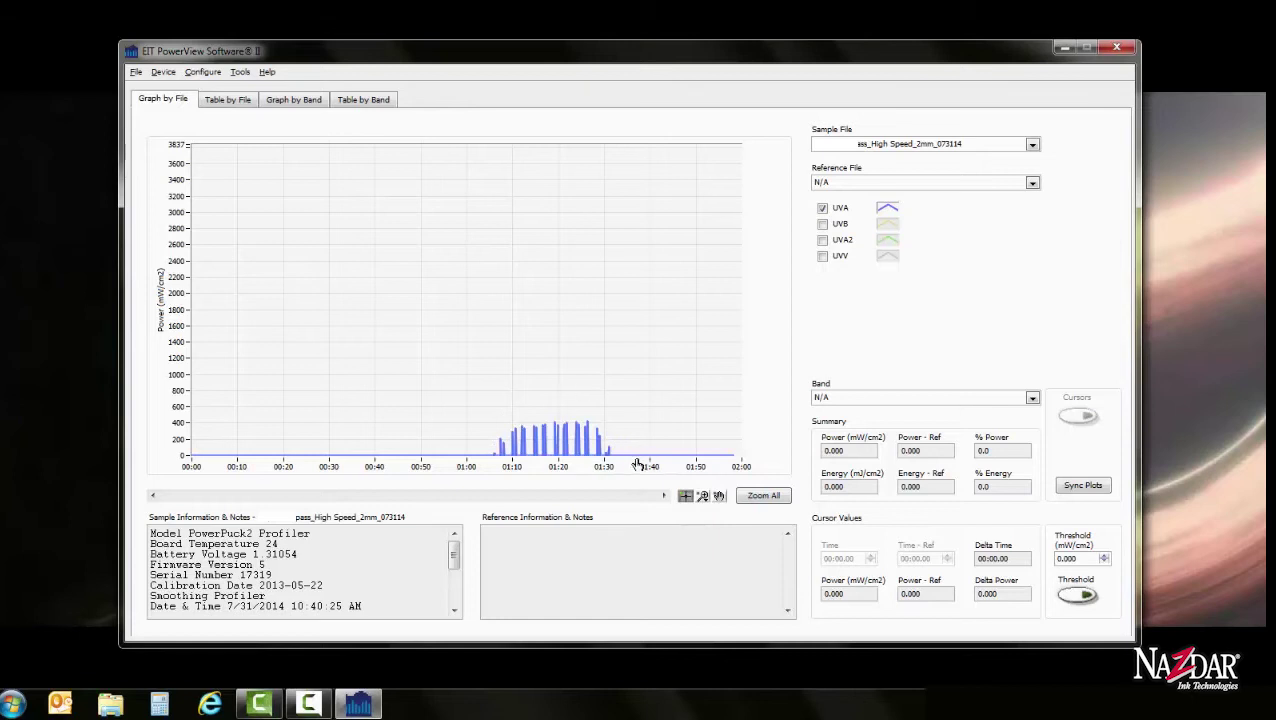
Fit the whole graph to the UVA data, and zoom the time axis in to about 00:59–01:36.
left_click(704, 496)
right_click(702, 500)
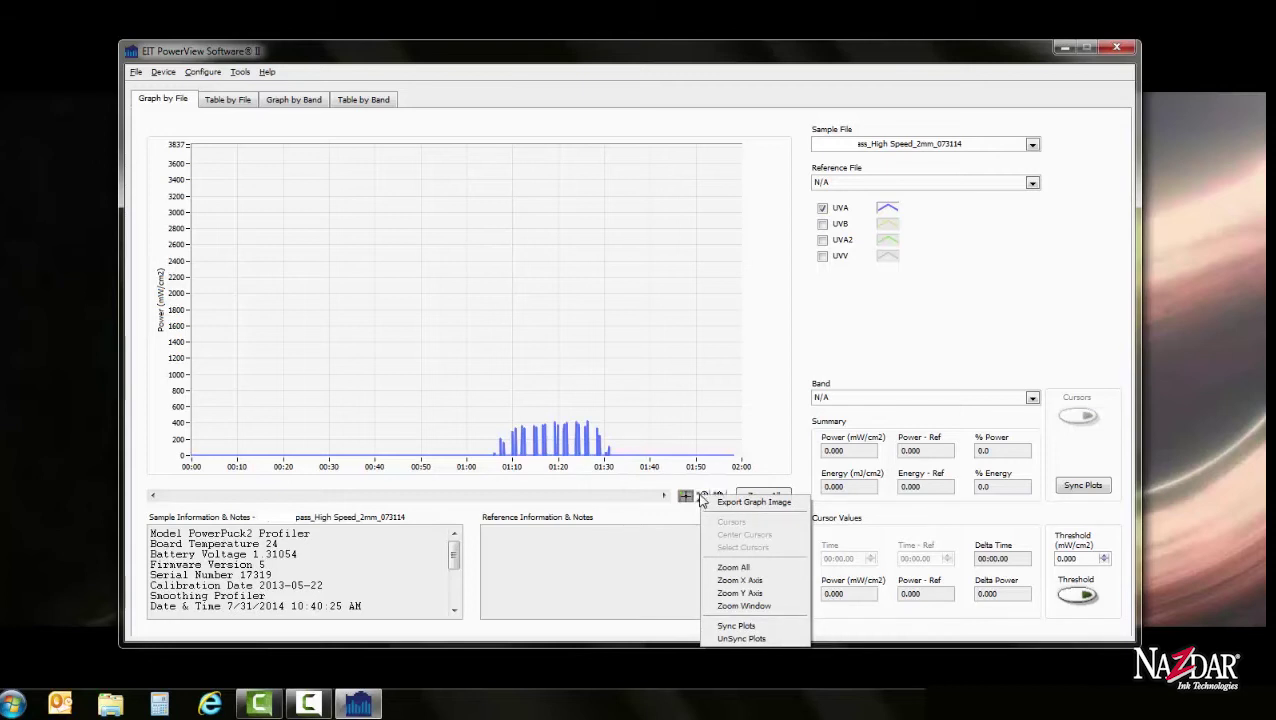
left_click(738, 568)
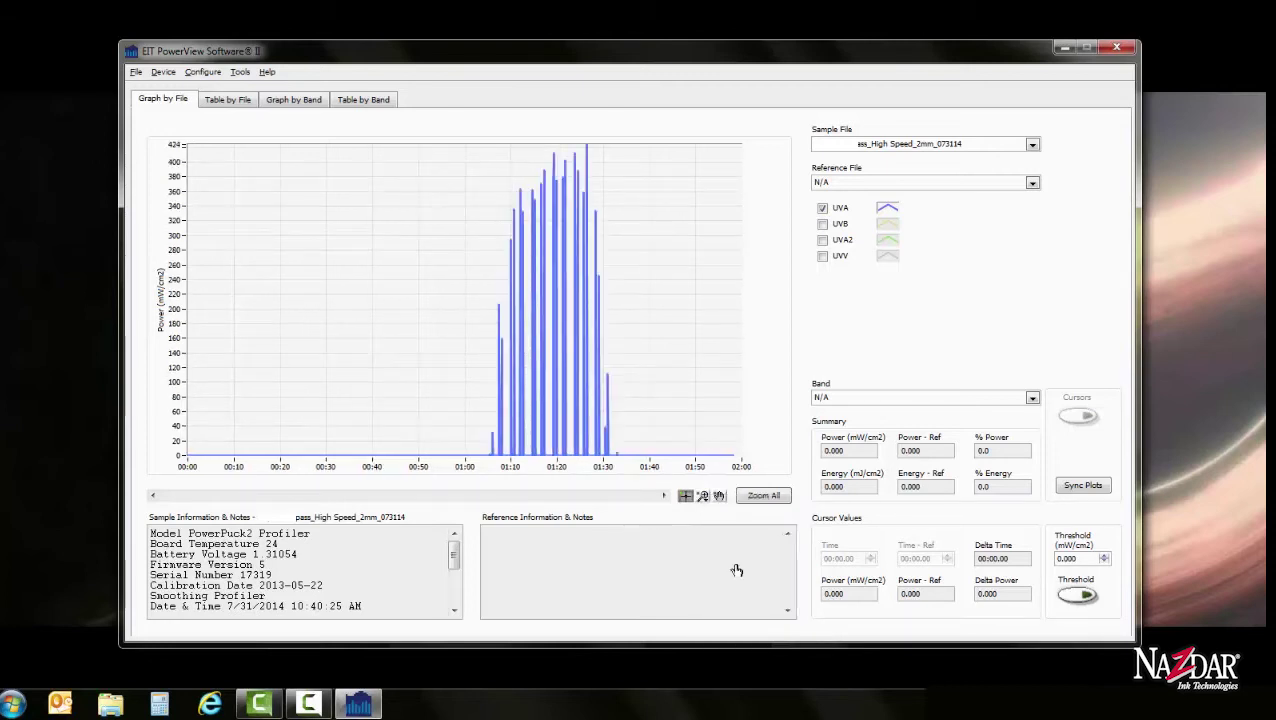
left_click(703, 496)
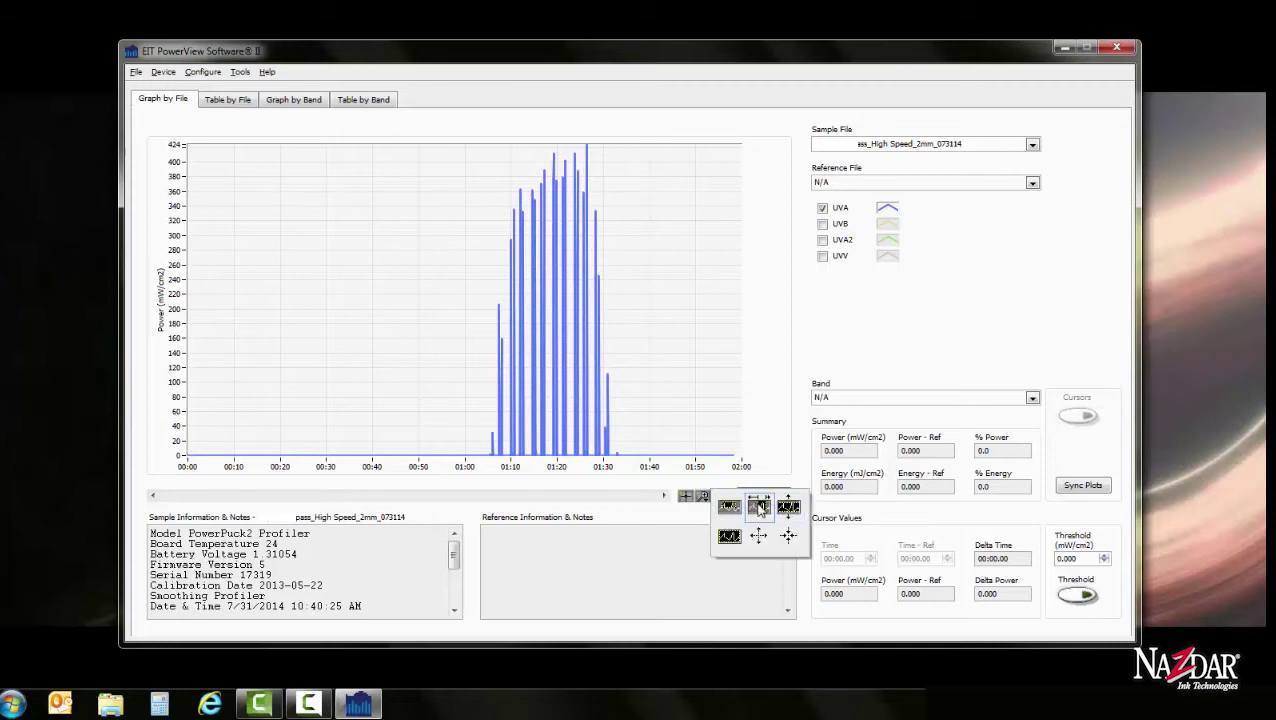
left_click(759, 507)
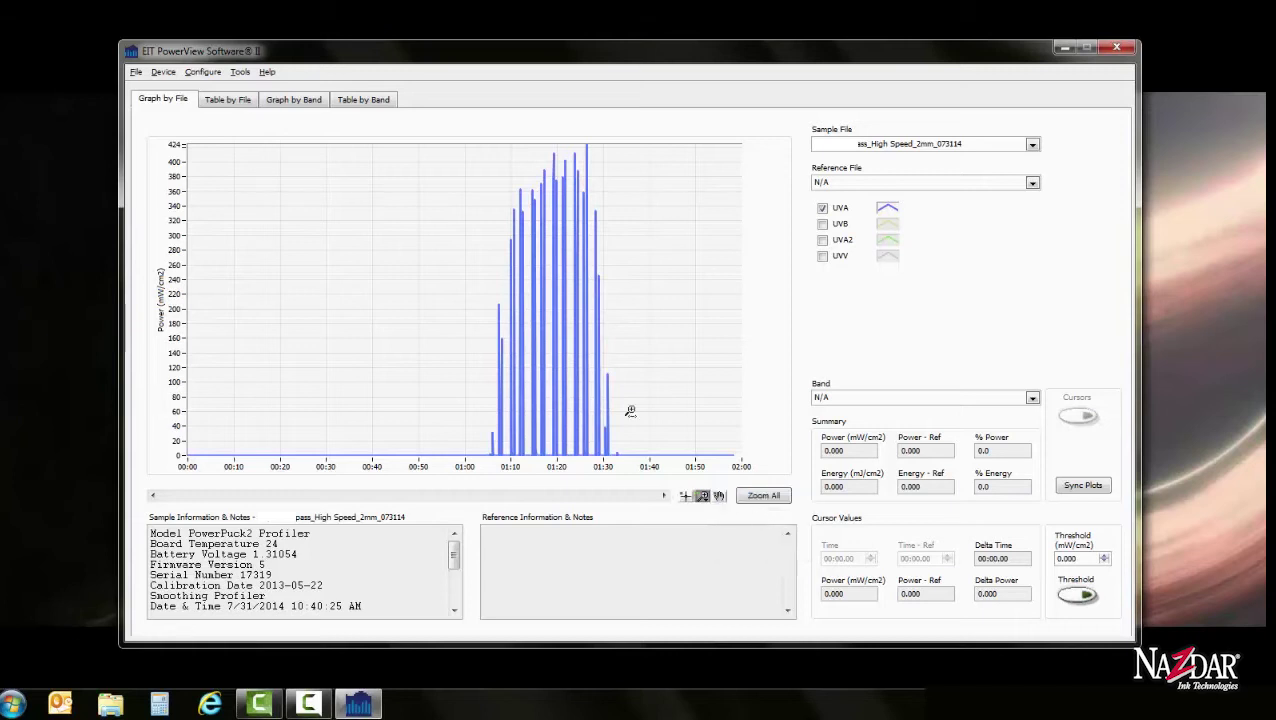
left_click_drag(463, 153, 632, 161)
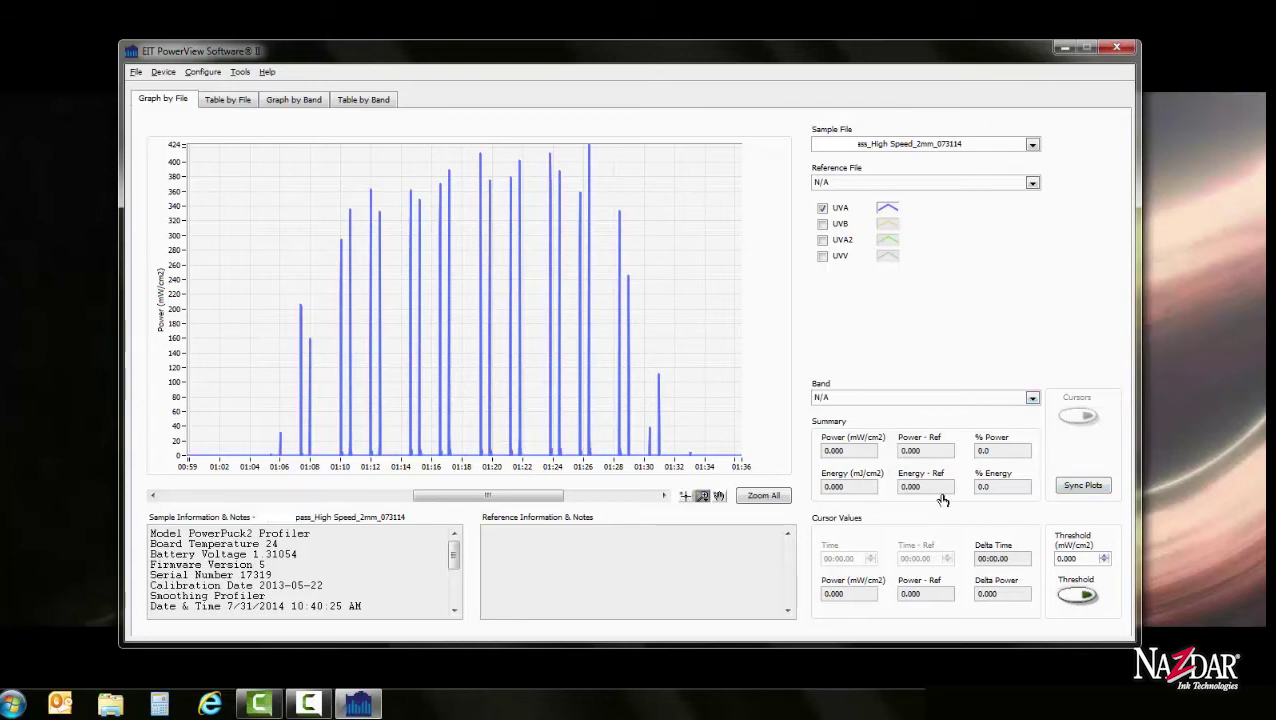
Show the summary values for the UVA band and turn on the graph cursors.
left_click(1030, 400)
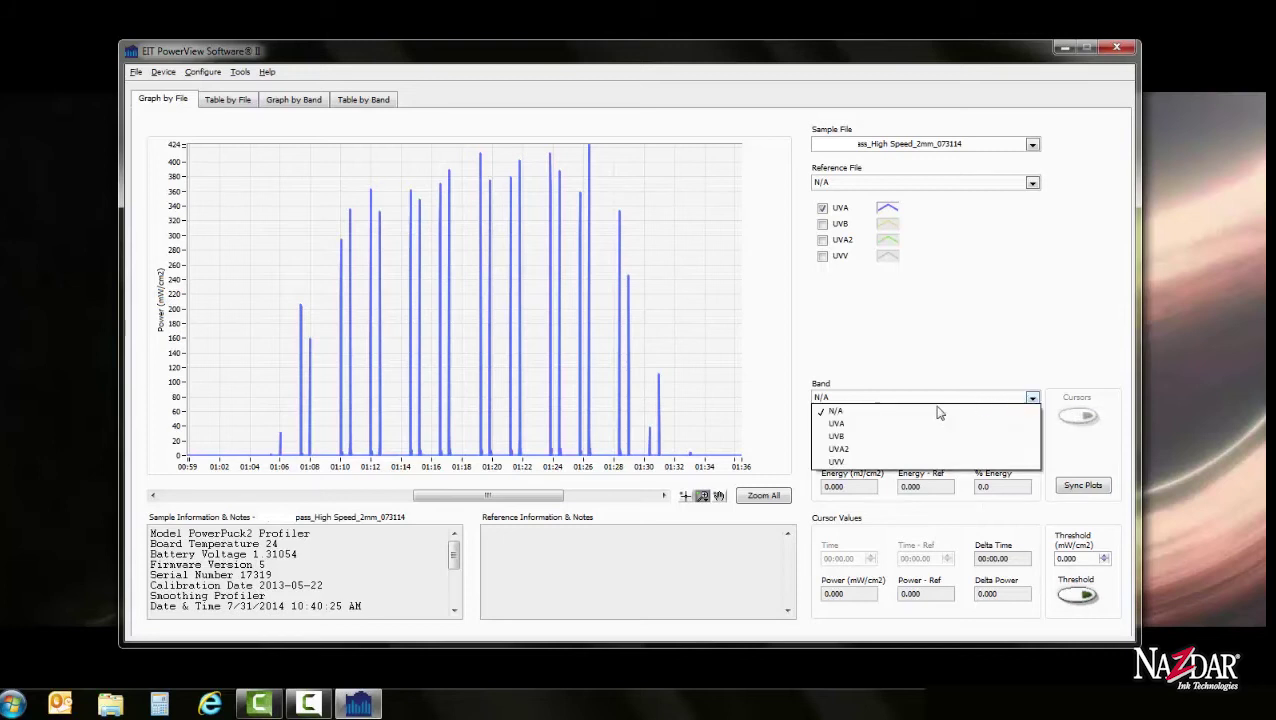
left_click(851, 428)
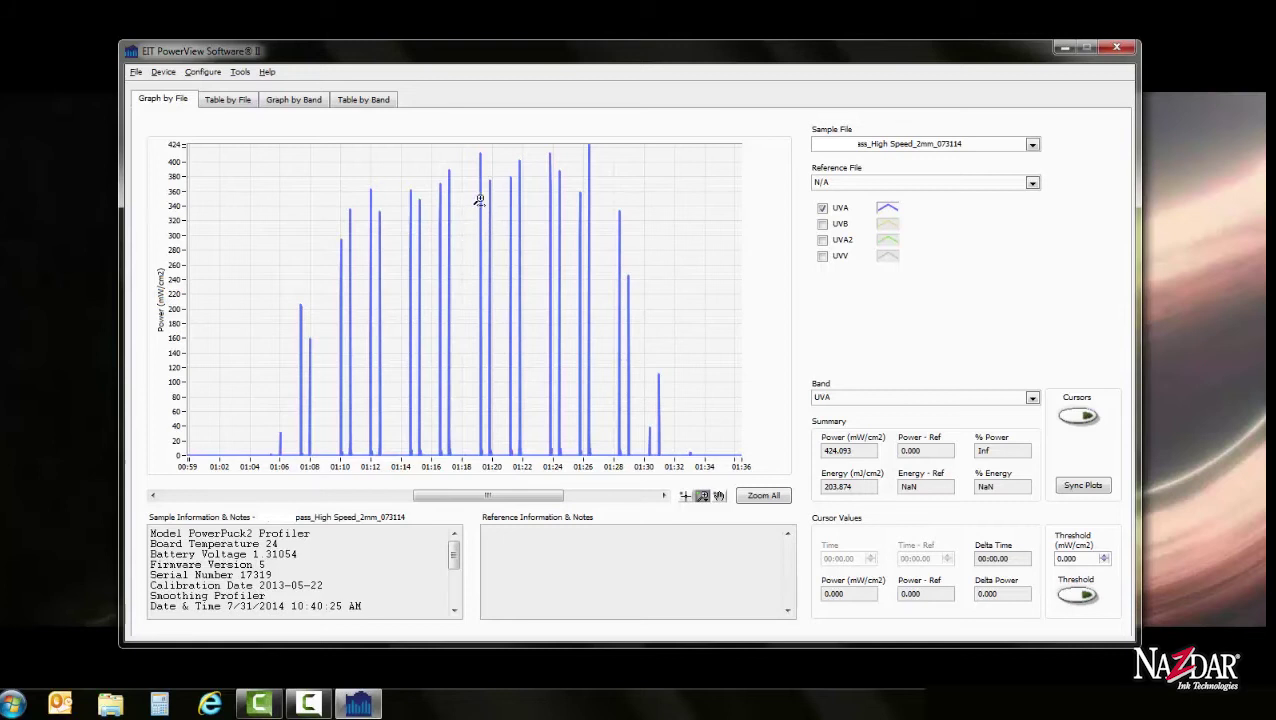
left_click(1081, 418)
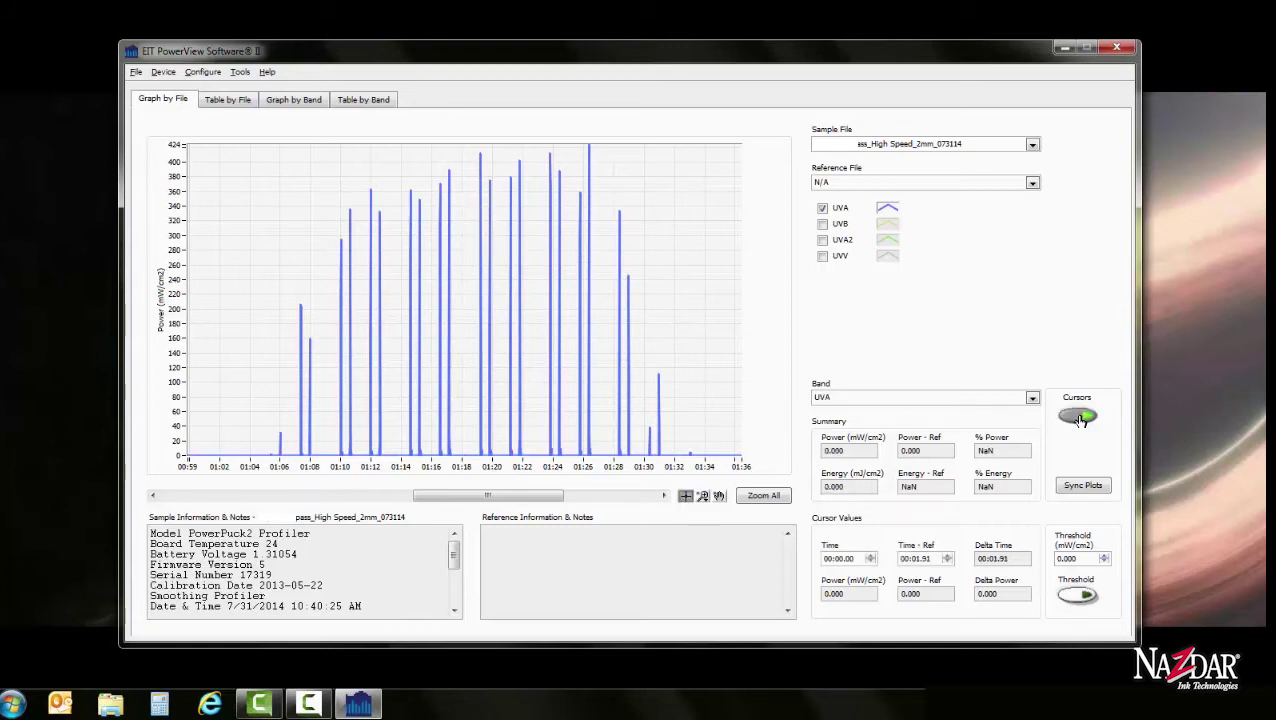
Compare the graph's available cursor commands with the cursors switched on and off, leaving the cursors on.
right_click(686, 500)
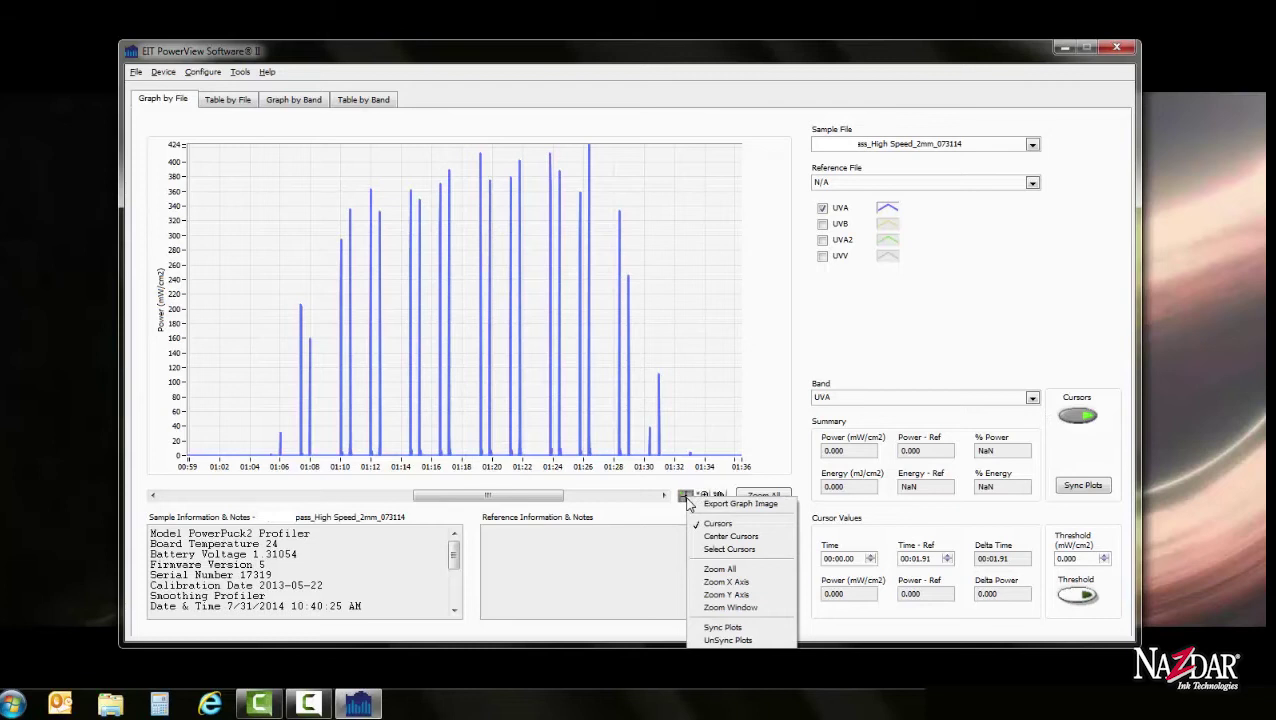
left_click(1088, 390)
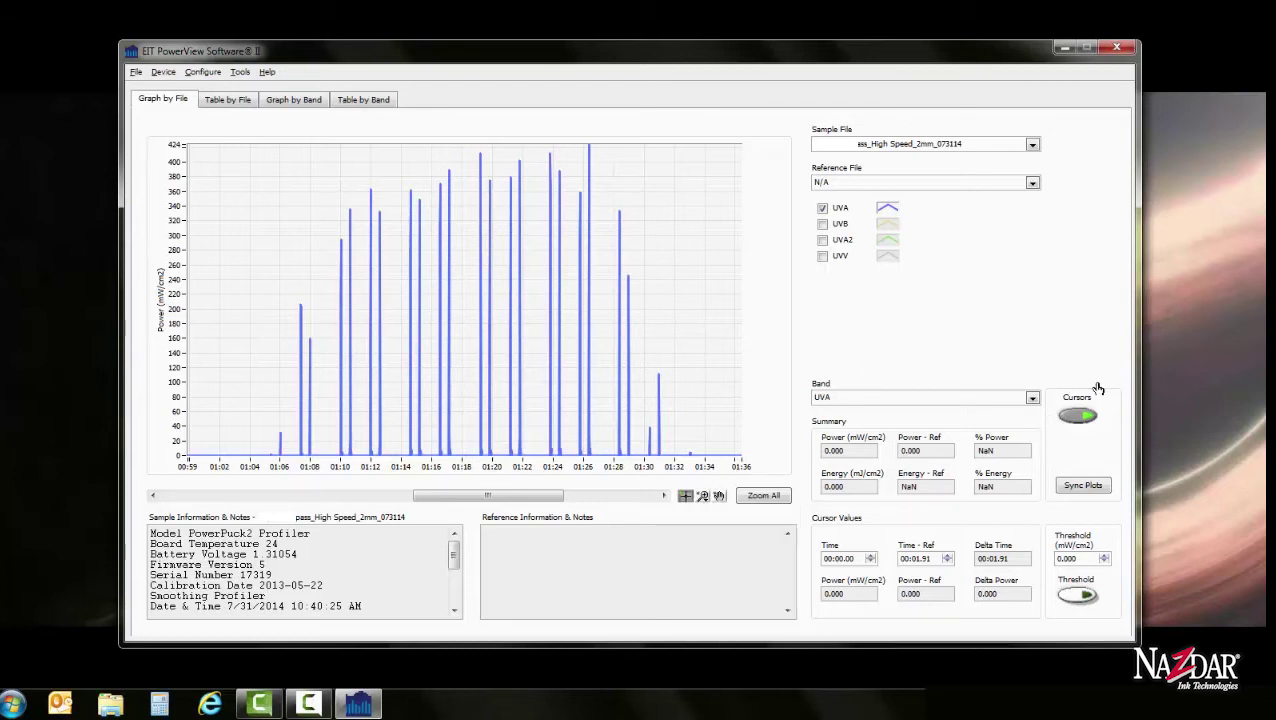
left_click(1080, 417)
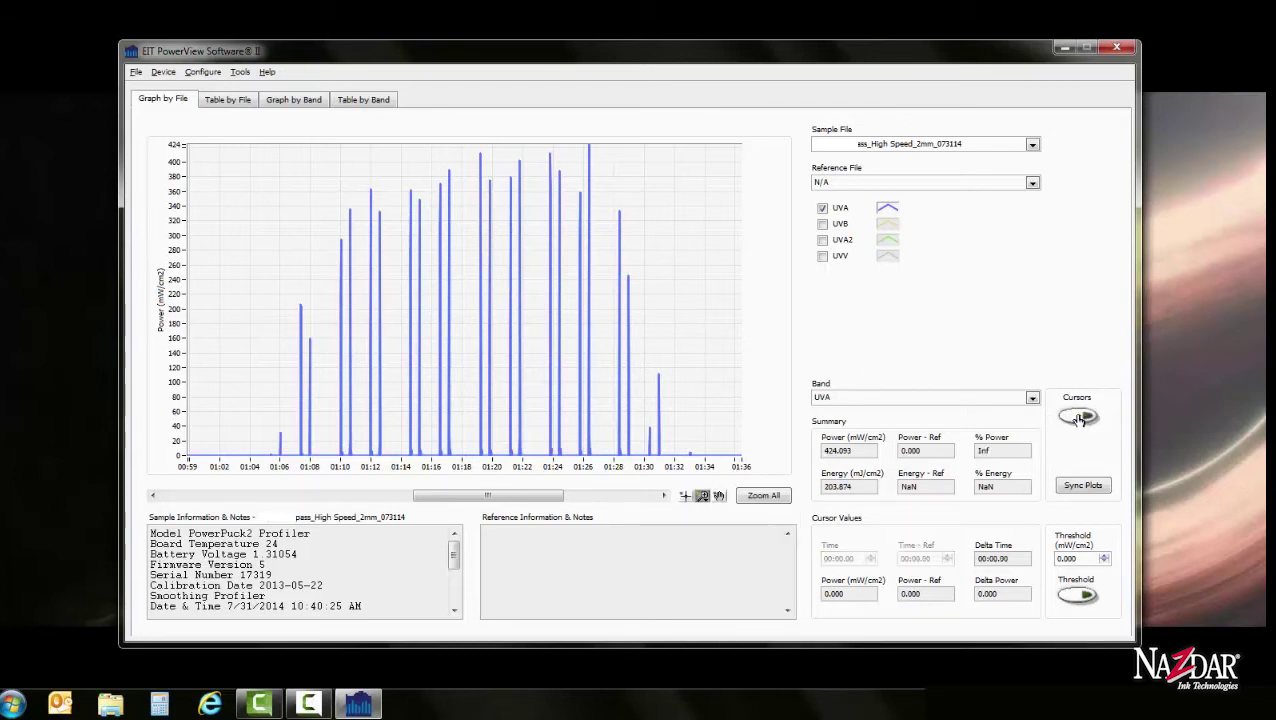
right_click(686, 498)
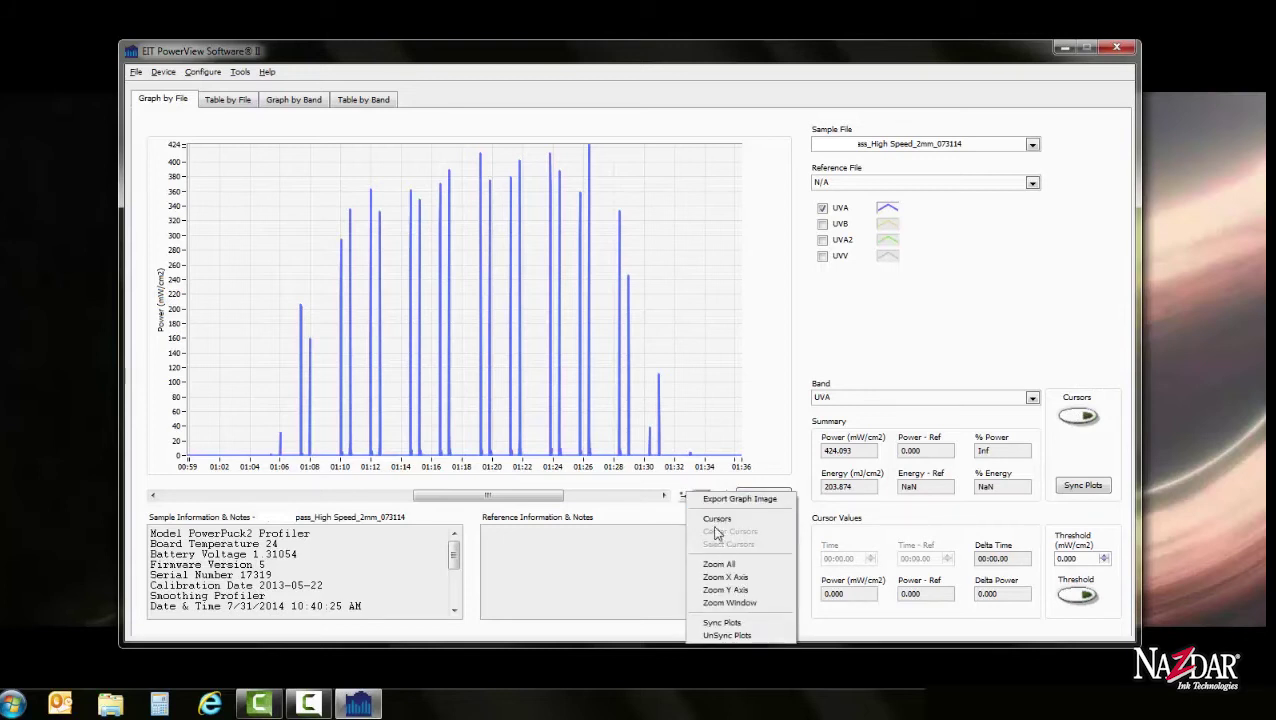
left_click(1080, 418)
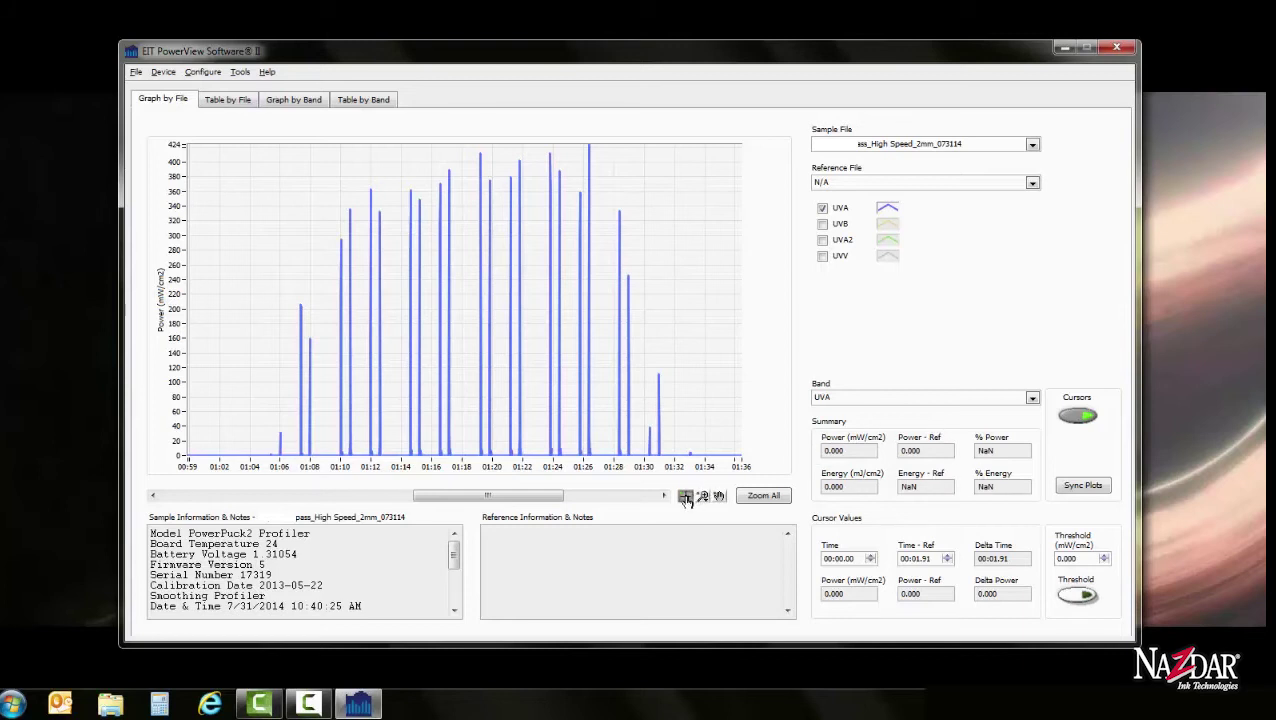
Center both cursors in the visible graph, and place them around the middle peaks at about 01:18.52 and 01:20.42.
right_click(688, 496)
left_click(708, 534)
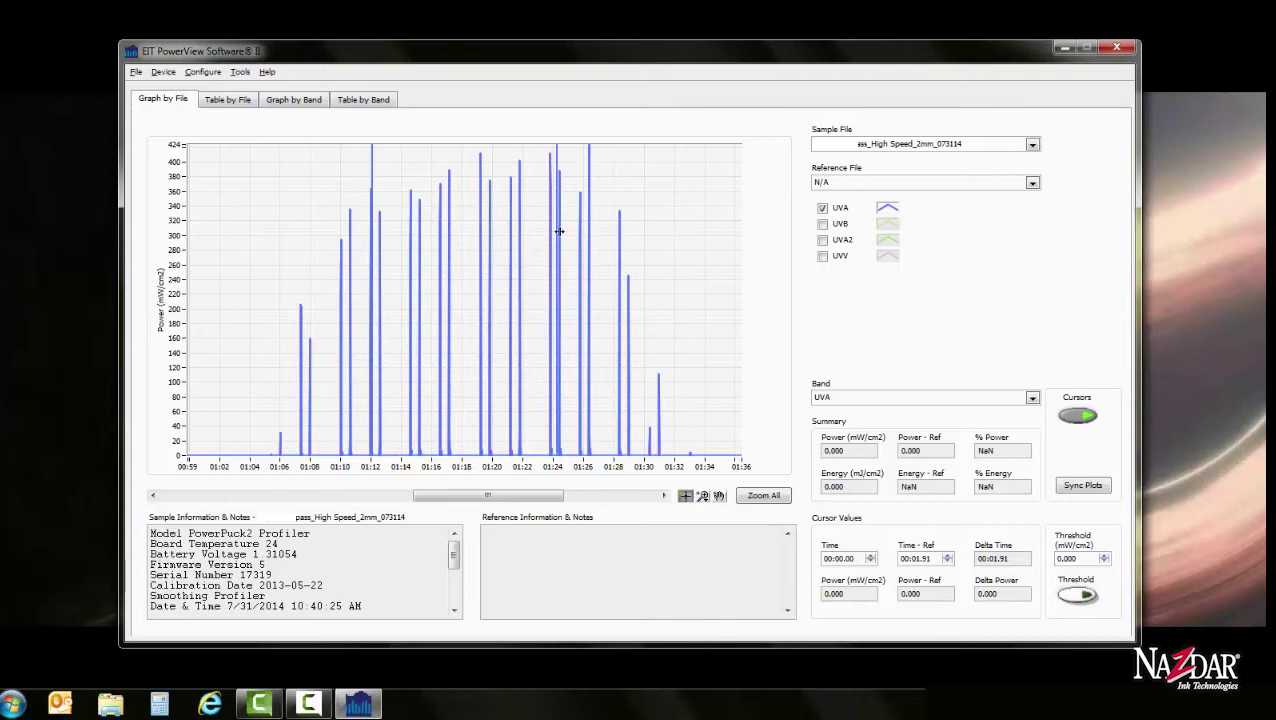
left_click_drag(559, 231, 500, 233)
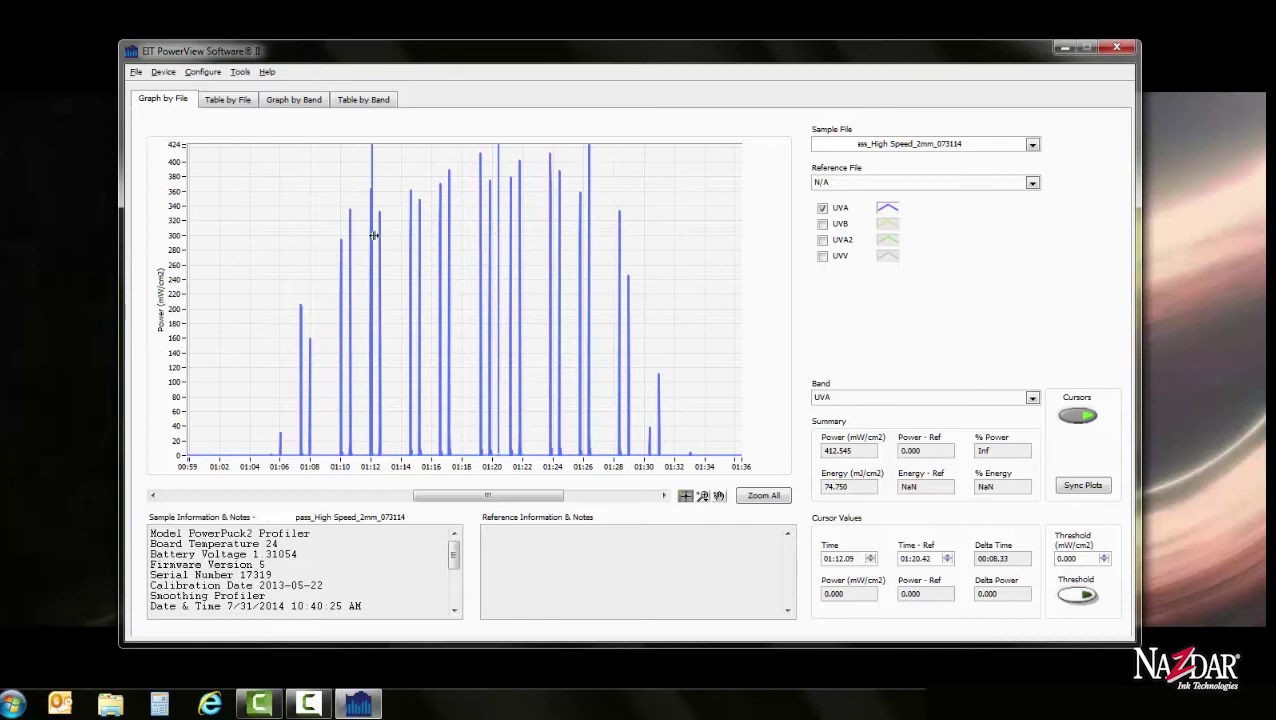
left_click_drag(371, 237, 469, 230)
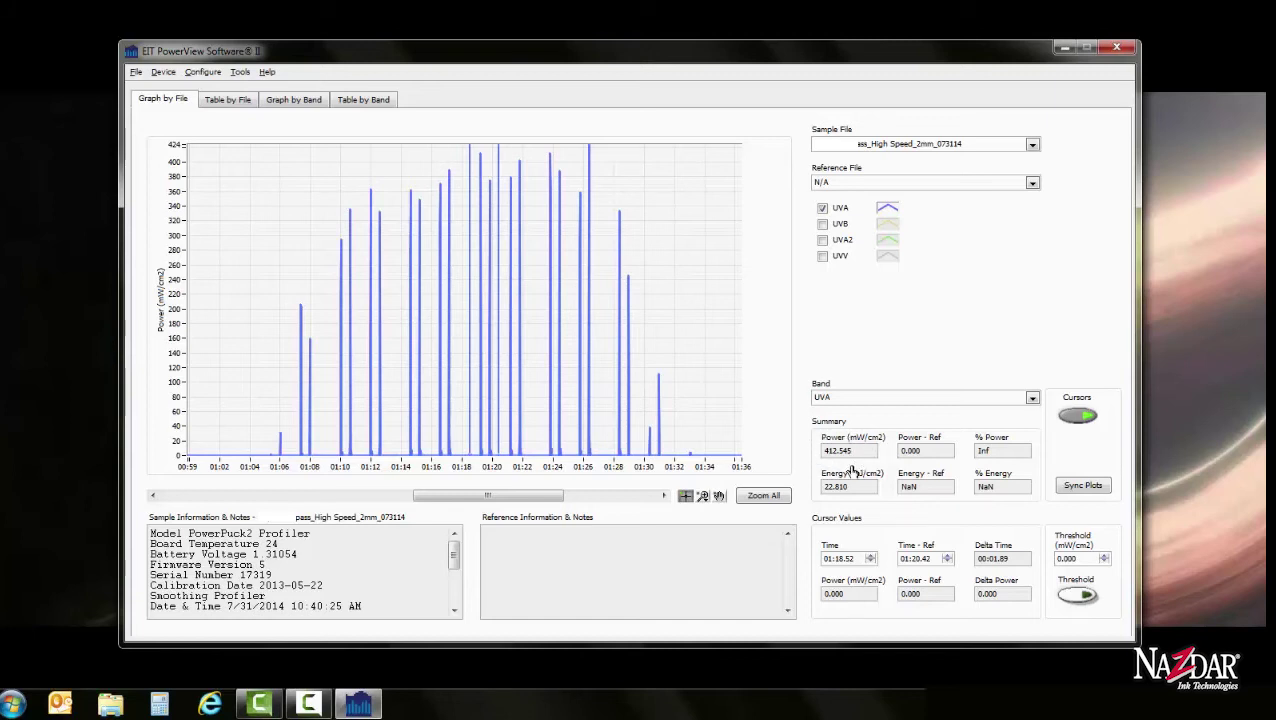
Widen the cursor range to about 01:05.50–01:32.33 around all peaks, and narrow it back to about 01:18.57–01:20.47.
left_click_drag(498, 290, 679, 311)
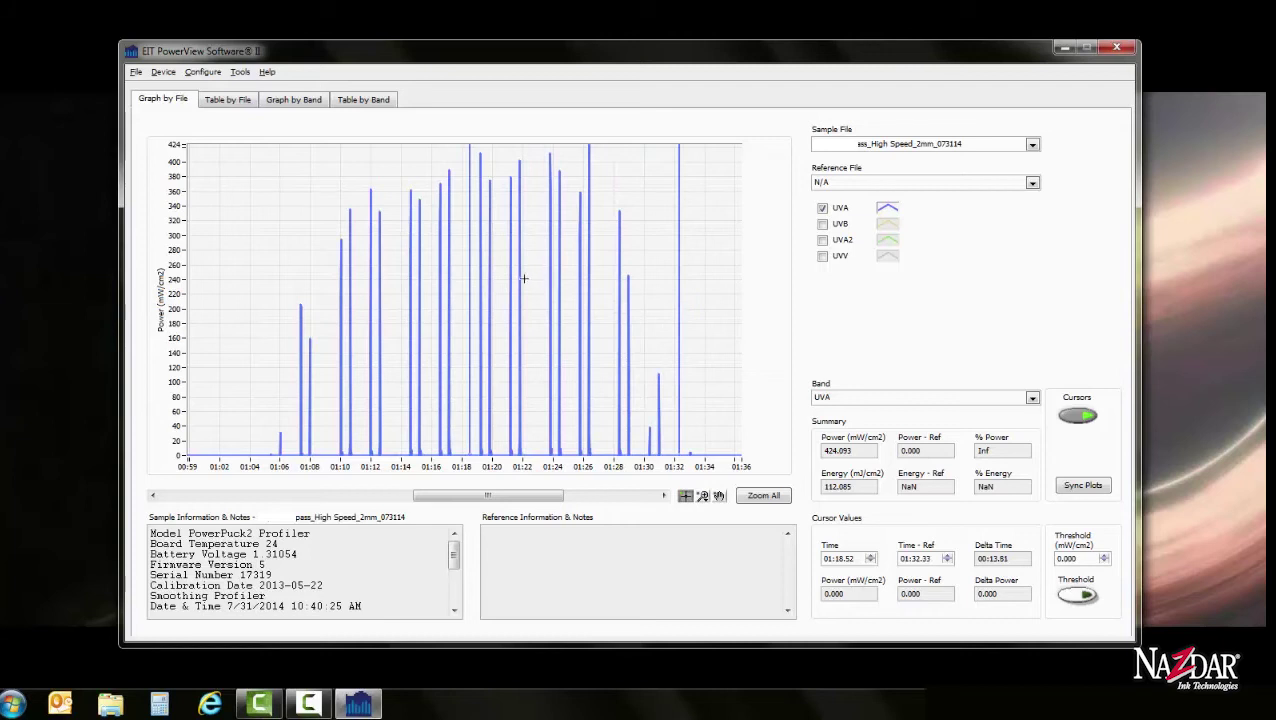
left_click_drag(470, 287, 270, 288)
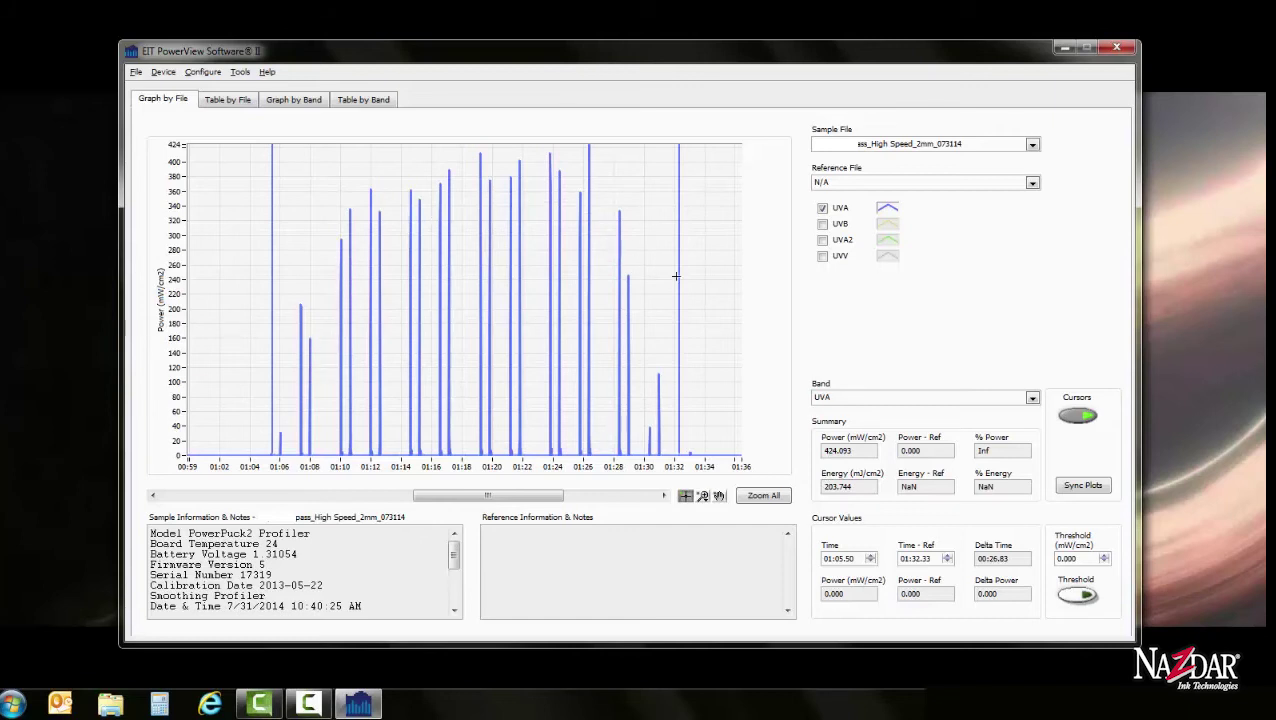
left_click_drag(679, 276, 498, 273)
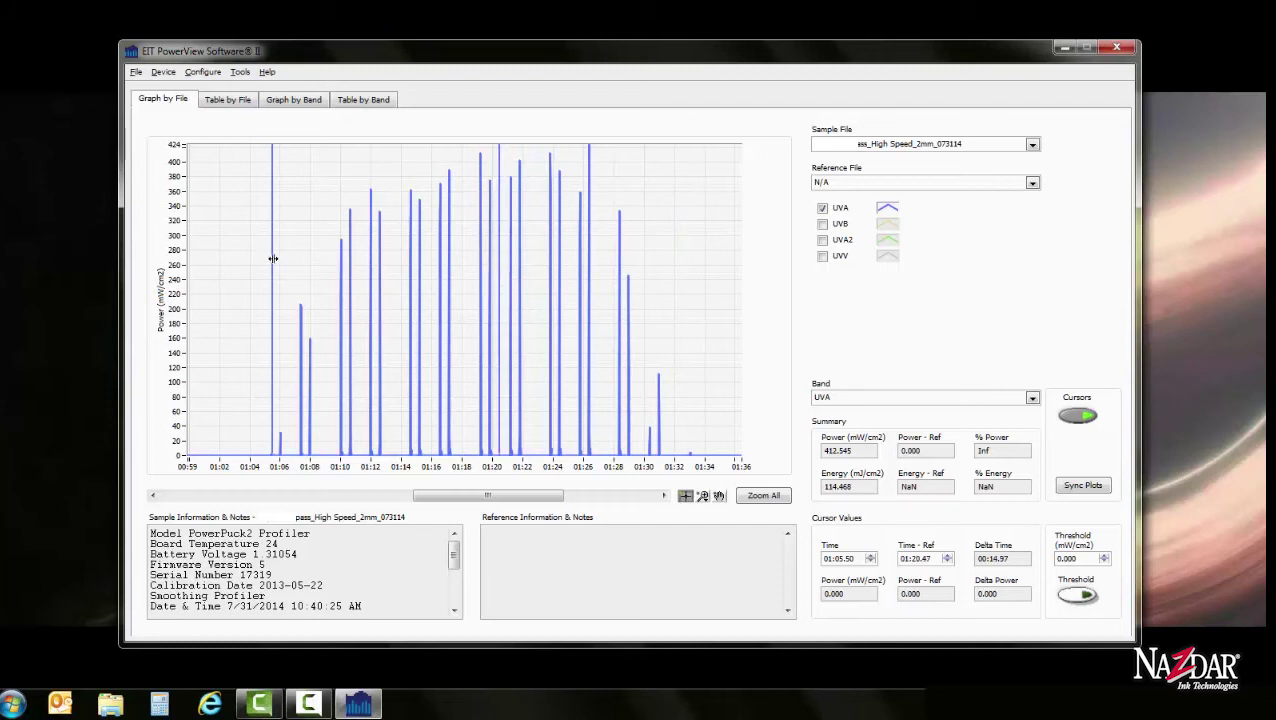
left_click_drag(273, 259, 470, 256)
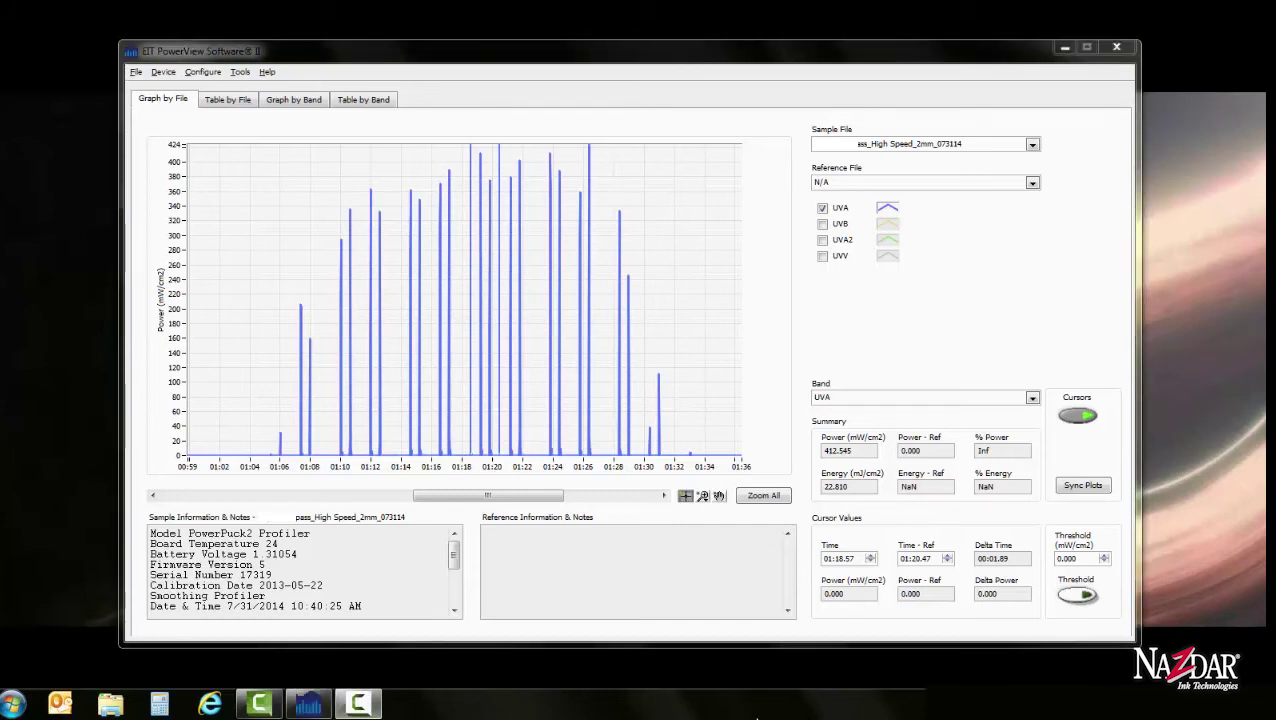
Examine the sample file's summary table by file, comparing its values with the cursors off and on.
left_click(238, 105)
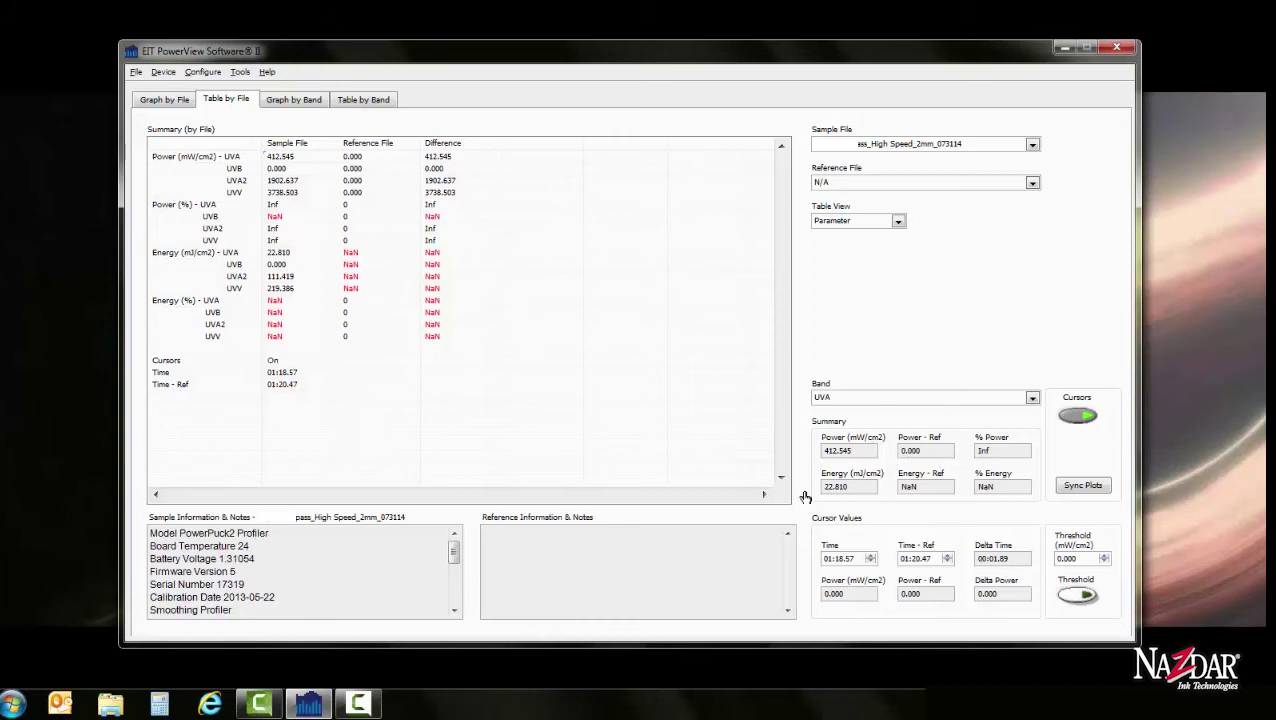
left_click(1080, 418)
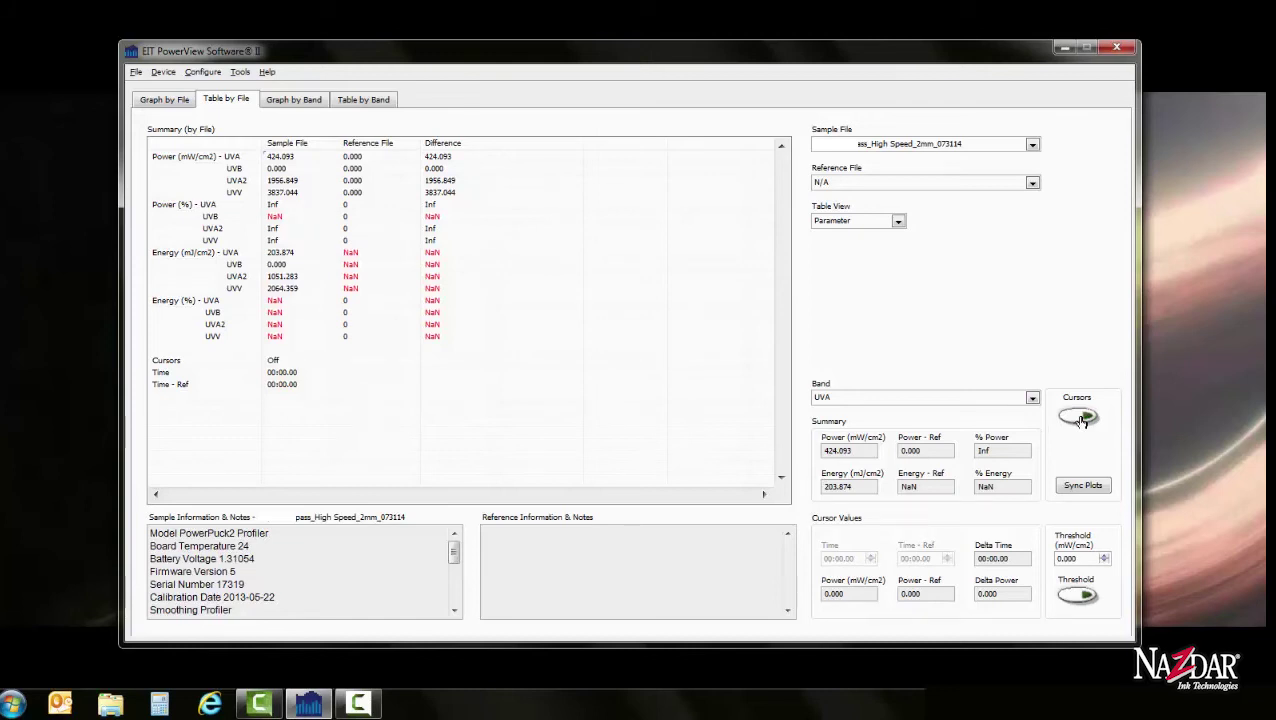
left_click(1081, 421)
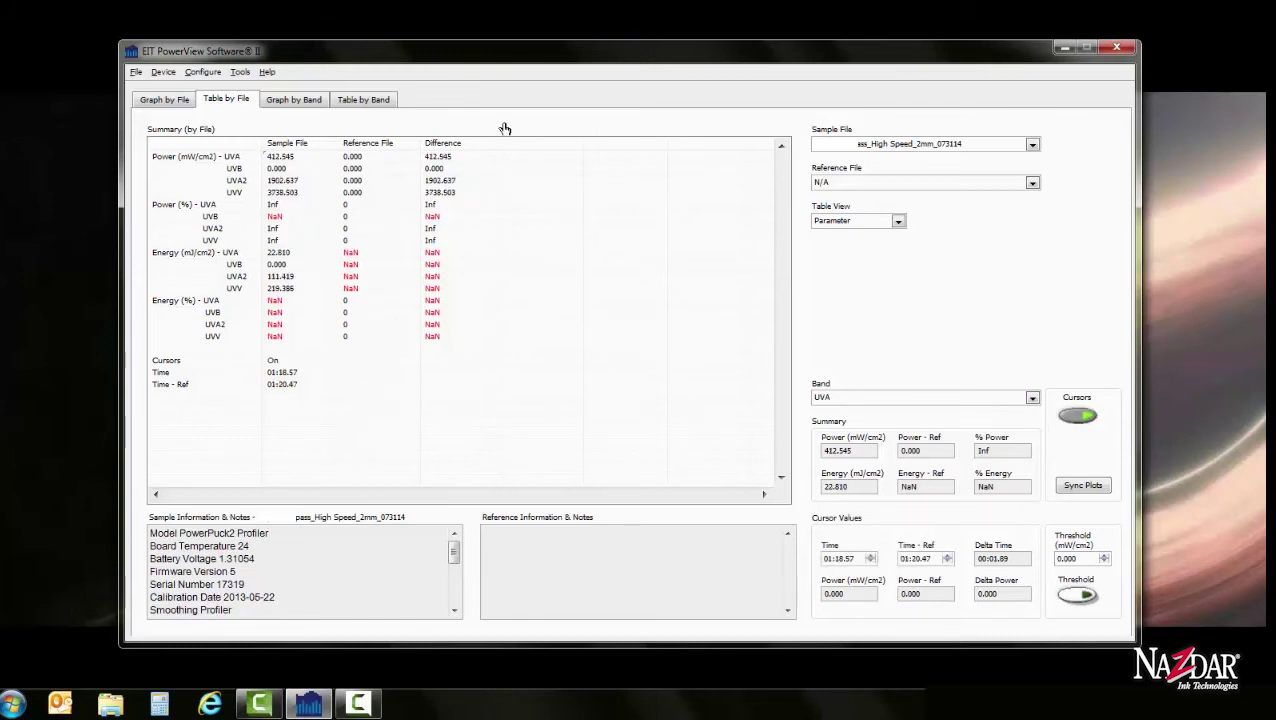
Look through the graph and table views by band, and return through the graph by file to the table by file.
left_click(306, 104)
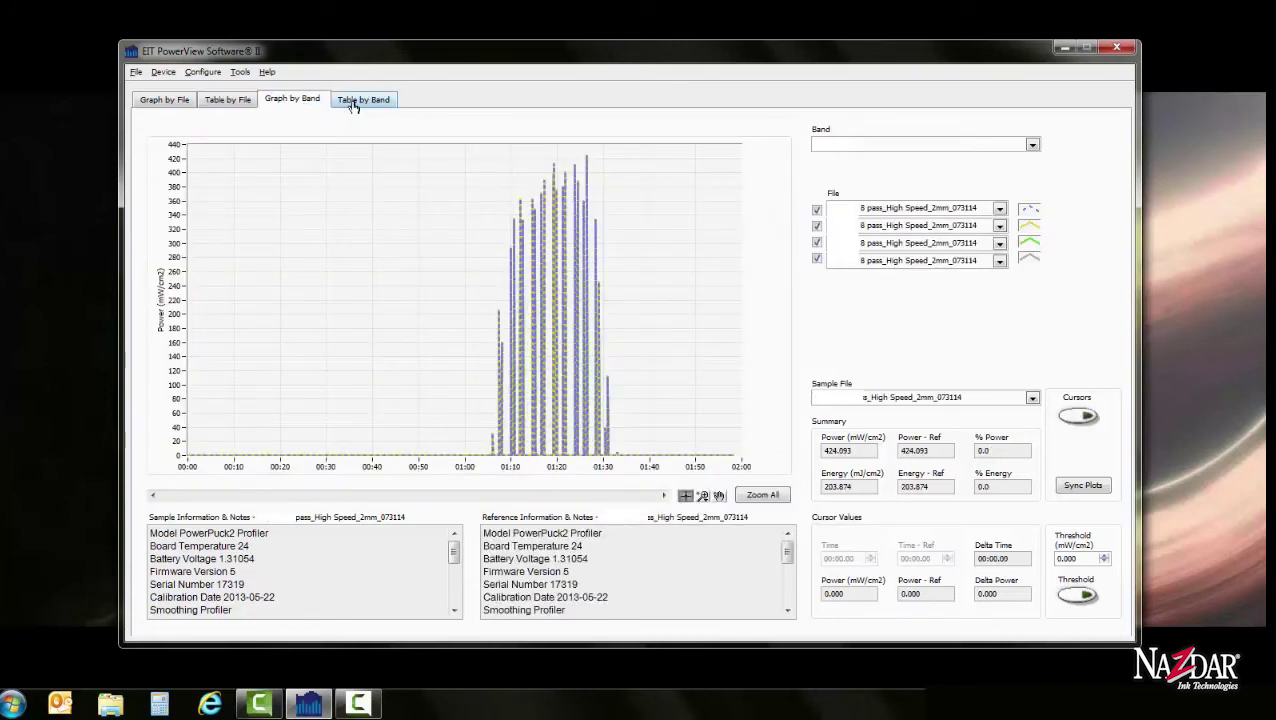
left_click(353, 104)
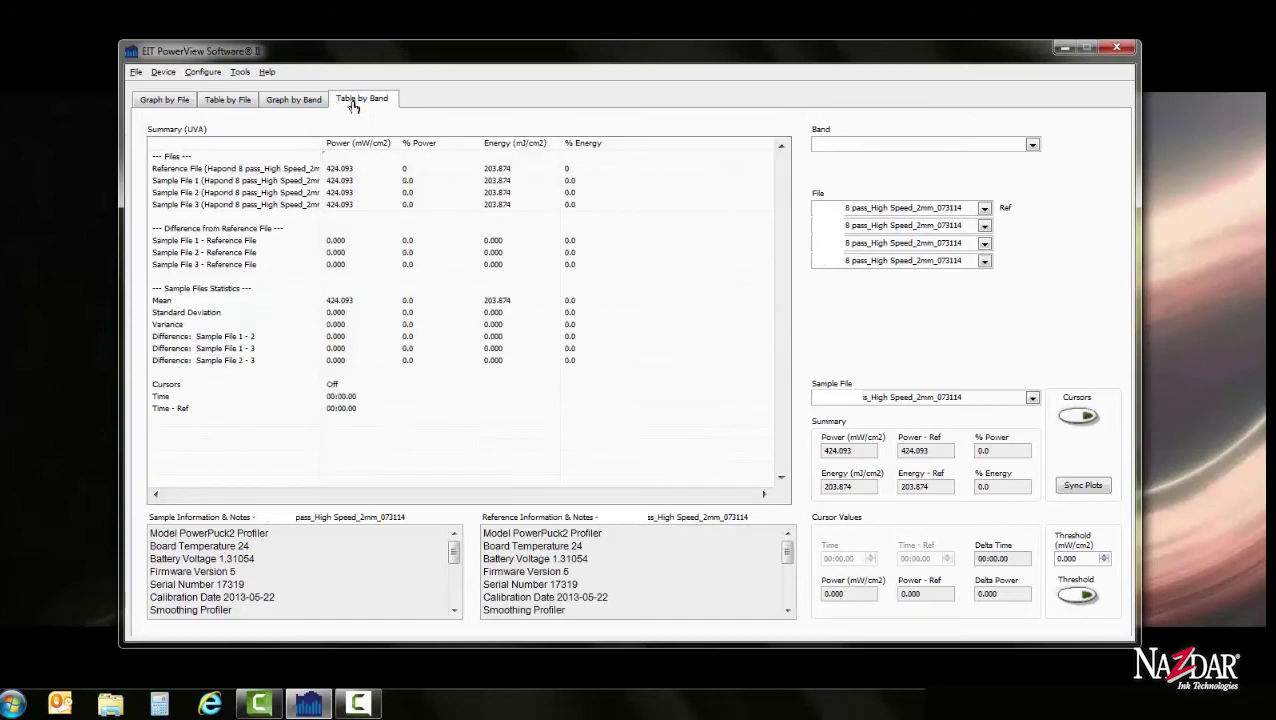
left_click(309, 101)
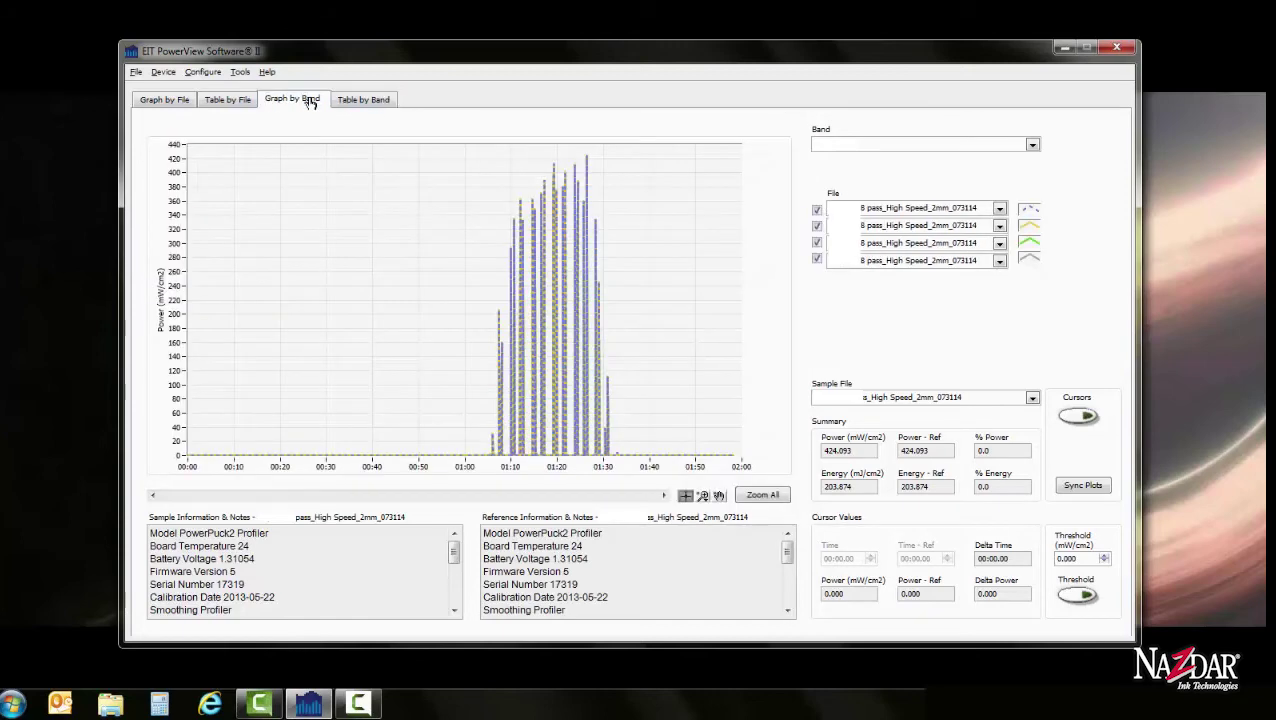
left_click(230, 105)
left_click(183, 104)
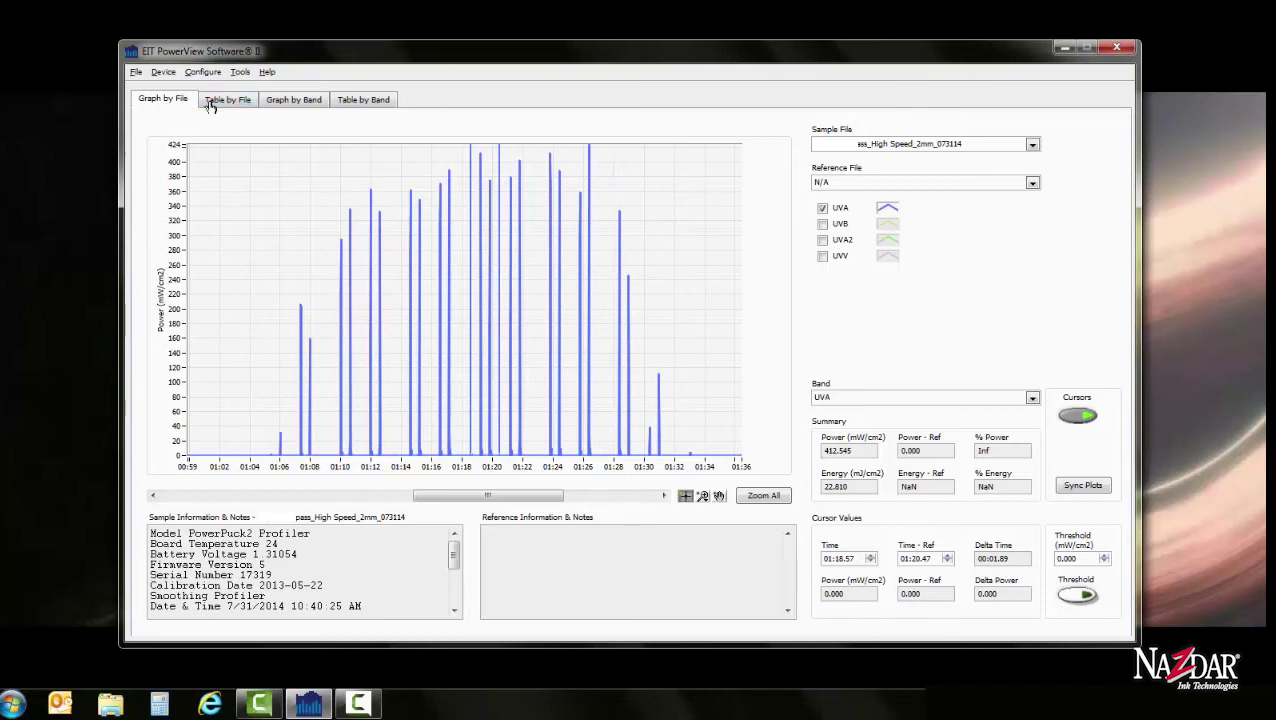
left_click(212, 104)
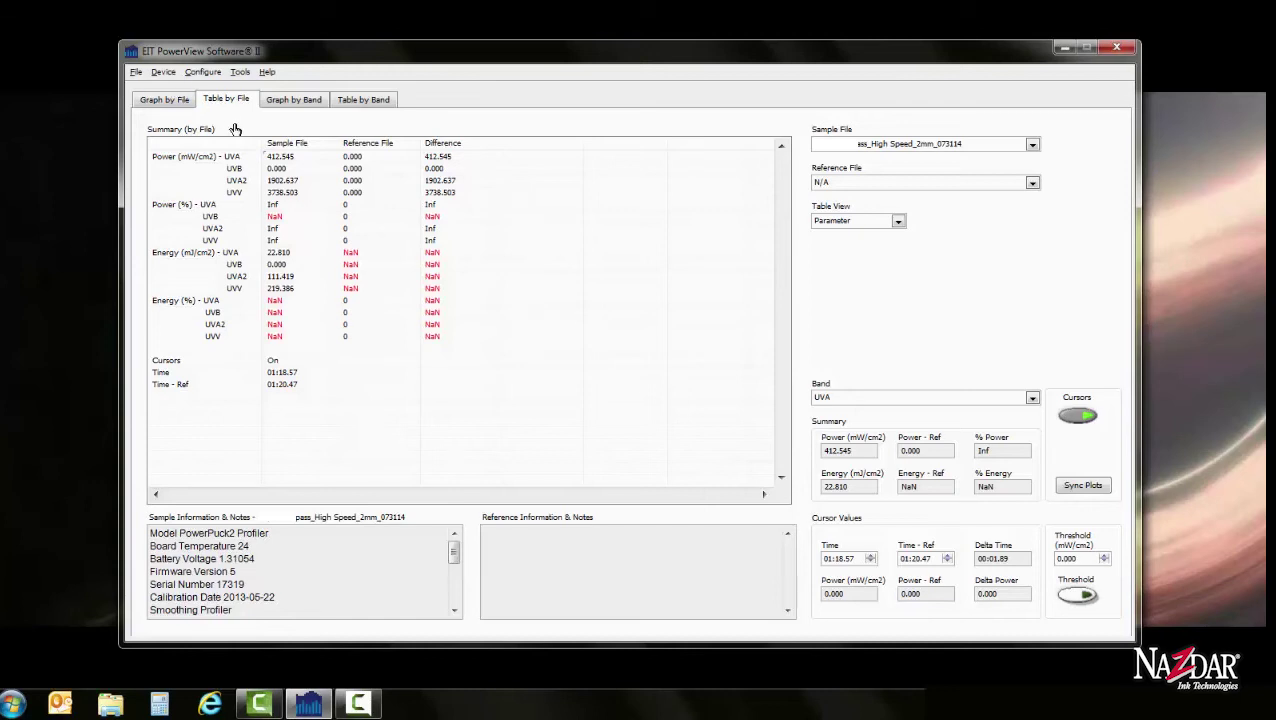
Check the available export and print commands without running one, and return to the graph by file.
left_click(135, 72)
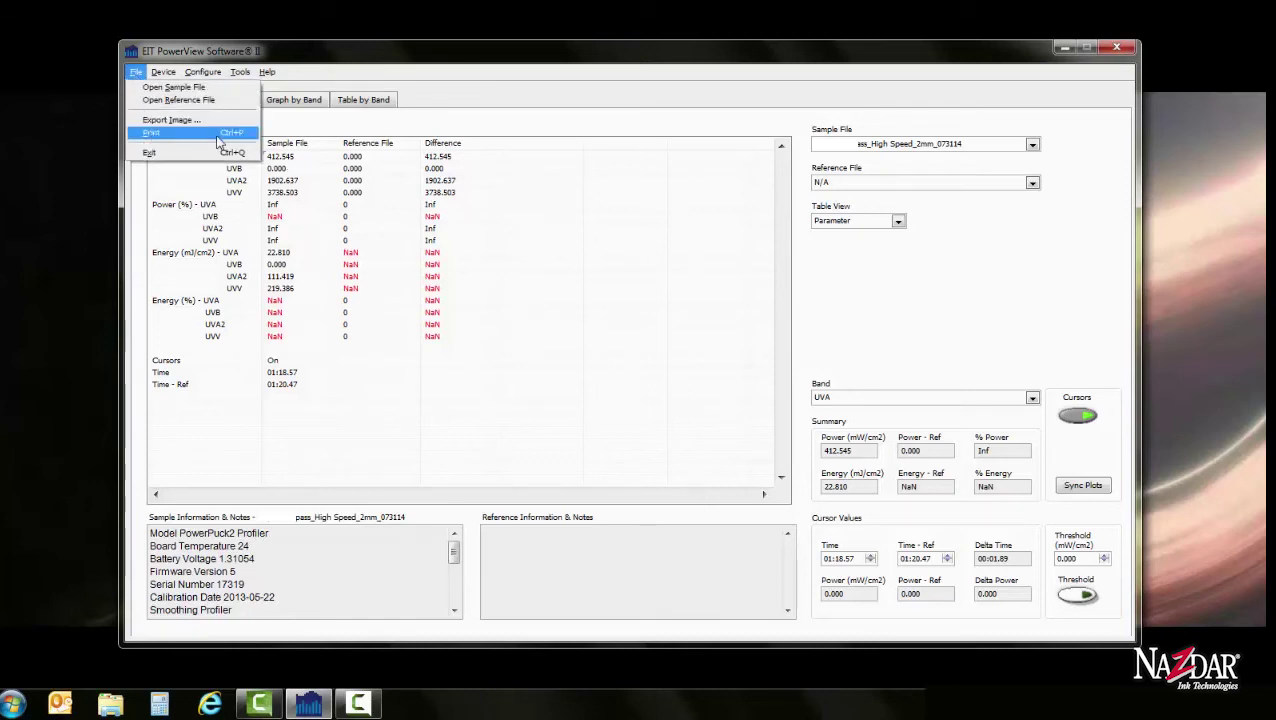
left_click(555, 134)
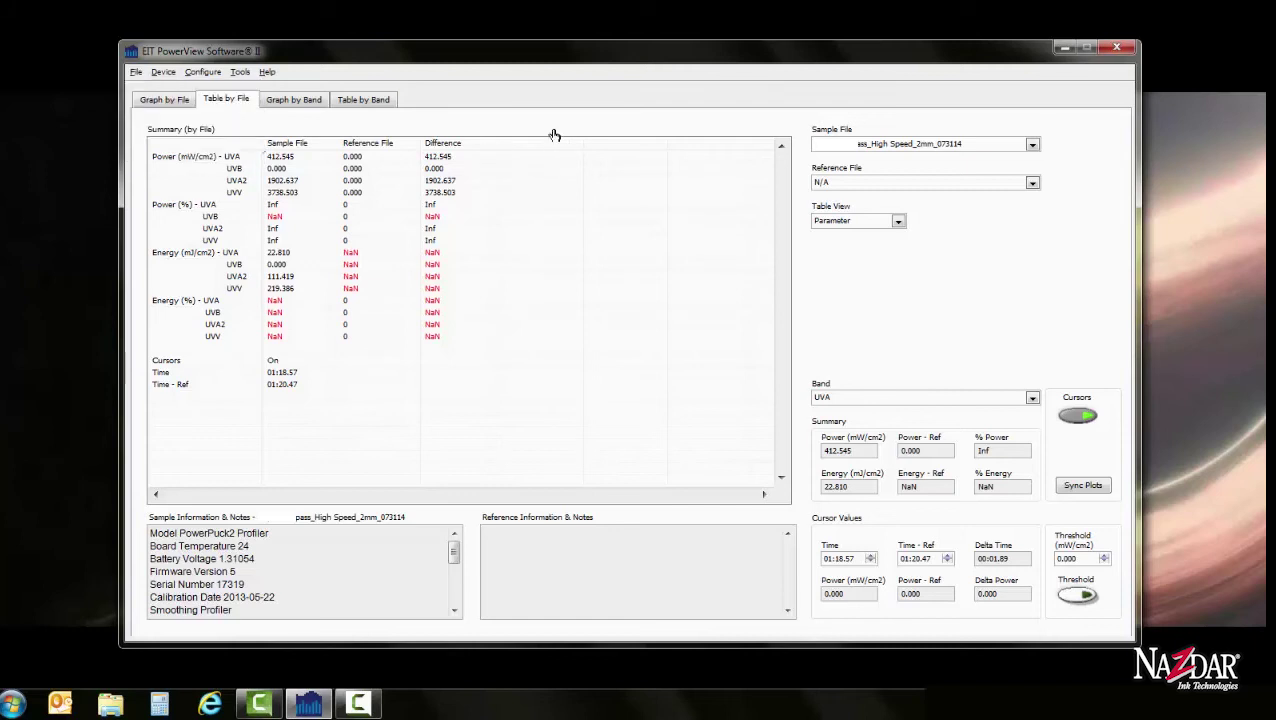
left_click(170, 102)
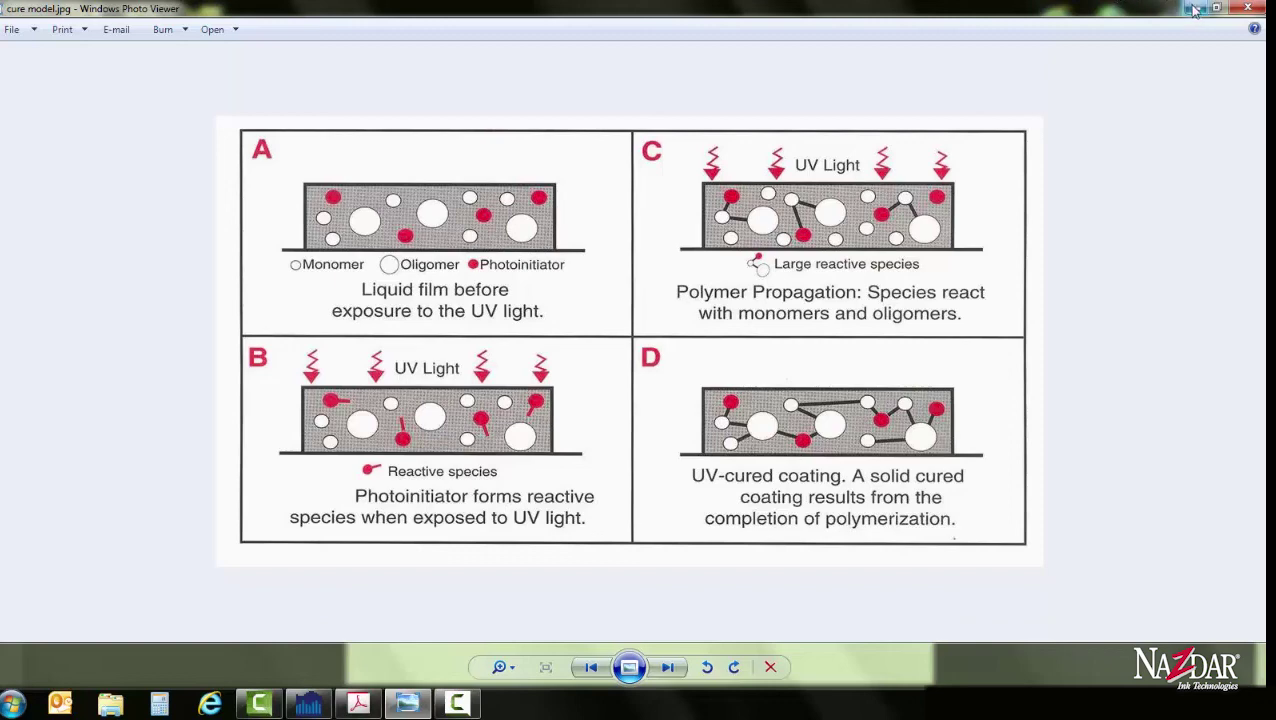
Minimize the cure model image to bring up Curing Diagram.pdf in Adobe Acrobat Pro.
left_click(1195, 8)
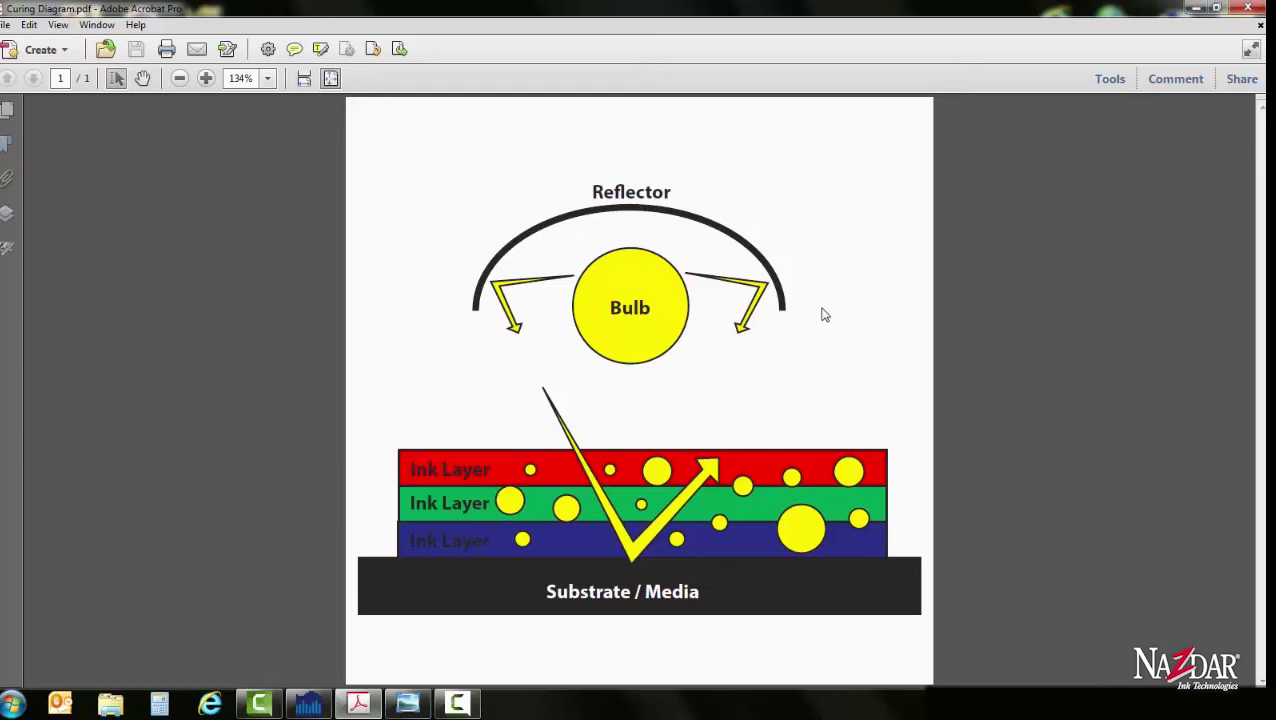